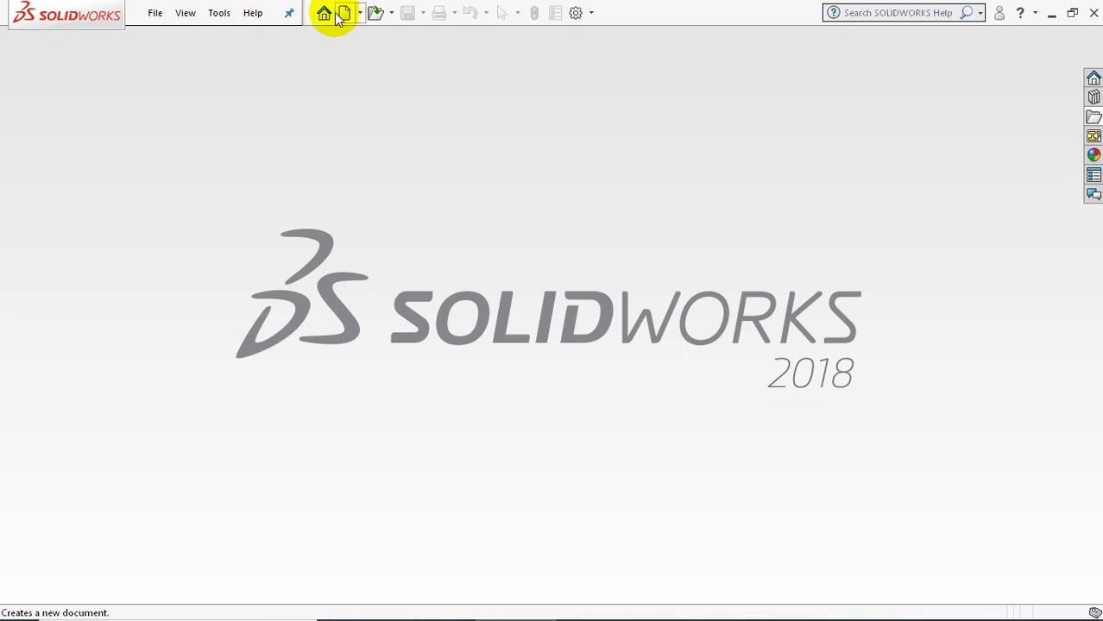
- Create a new part, Part3, and start Sketch1 on the Front Plane
click(343, 33)
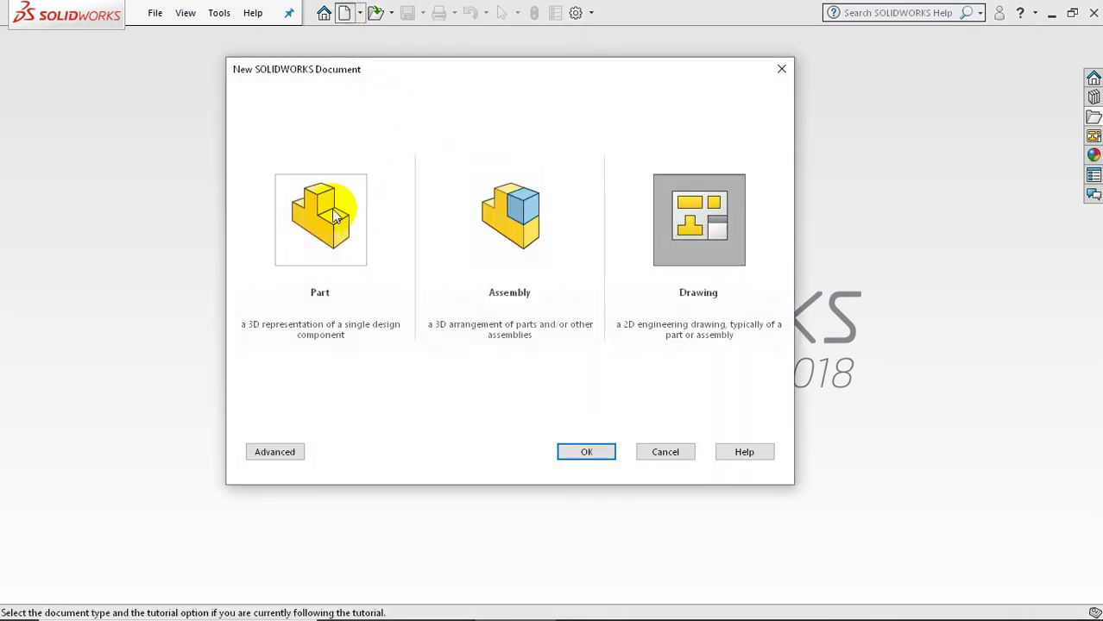
click(333, 212)
click(586, 454)
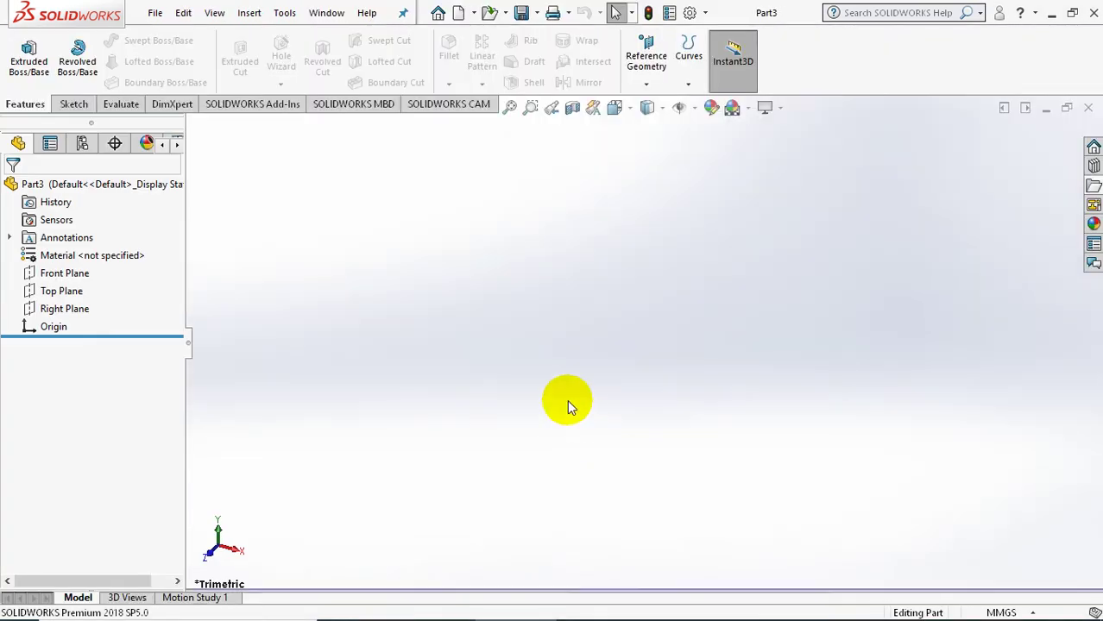
click(71, 273)
click(83, 255)
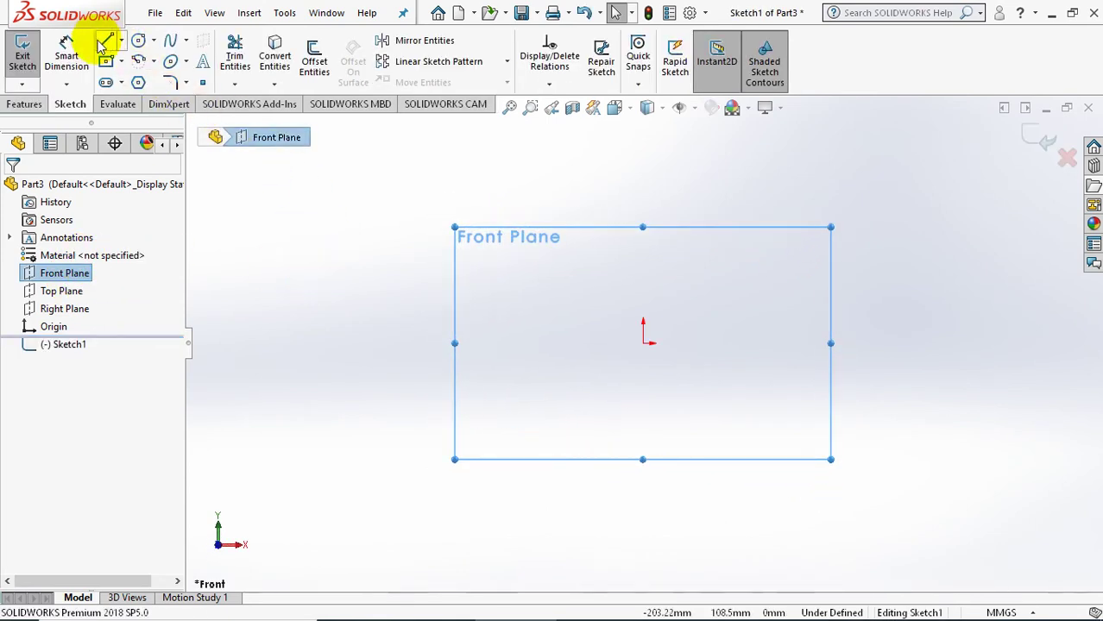
- Draw a short vertical line up from the origin and a horizontal line to its right
click(104, 45)
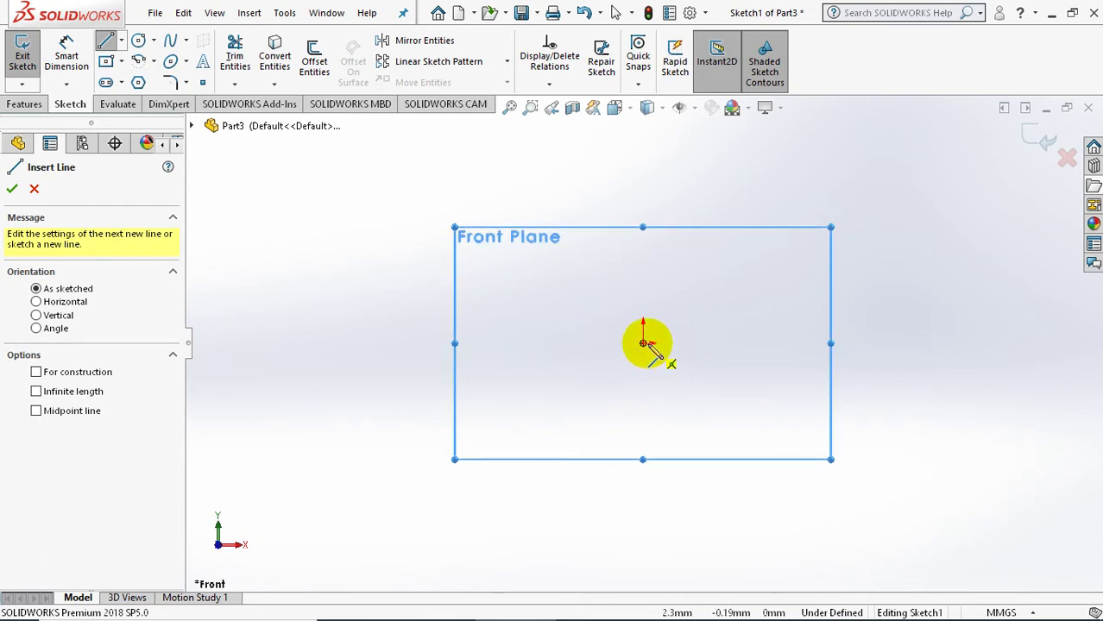
click(643, 297)
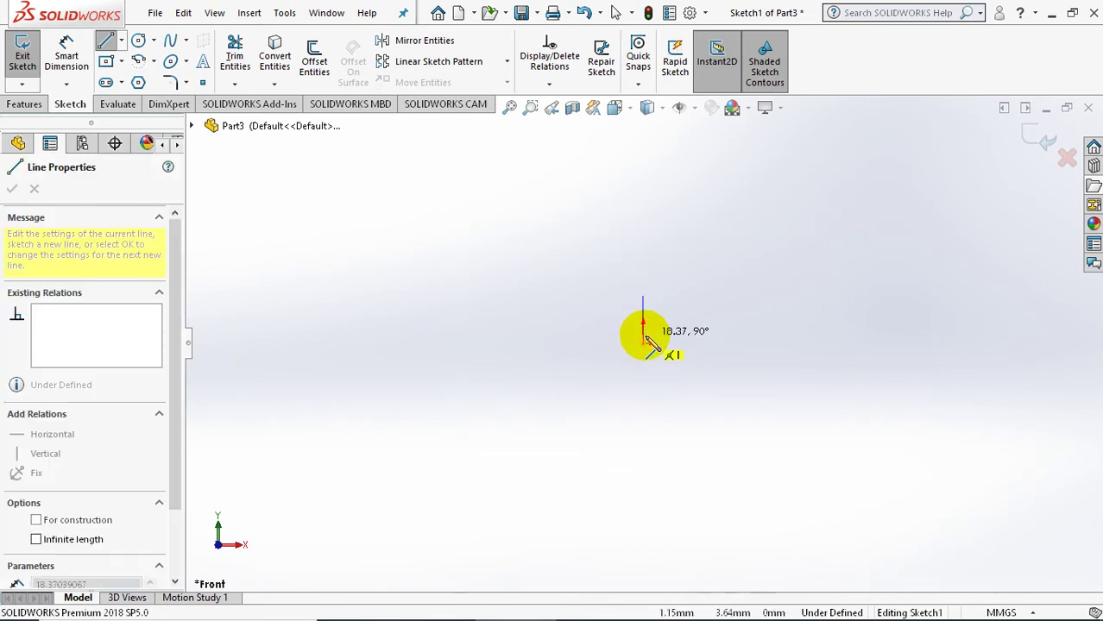
click(643, 342)
click(811, 344)
double_click(779, 326)
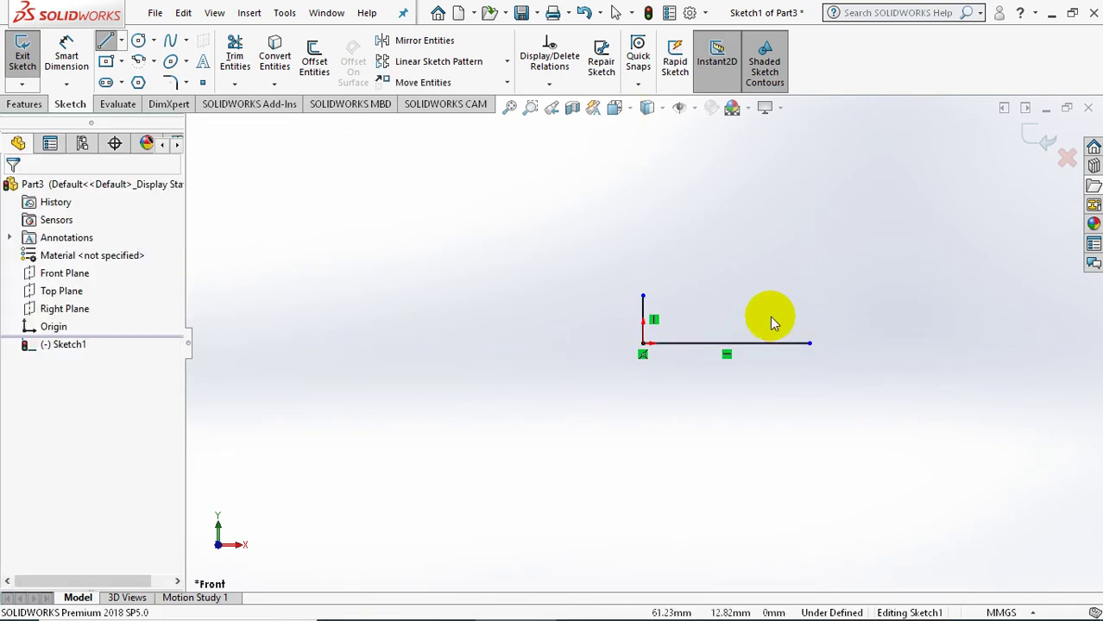
click(753, 347)
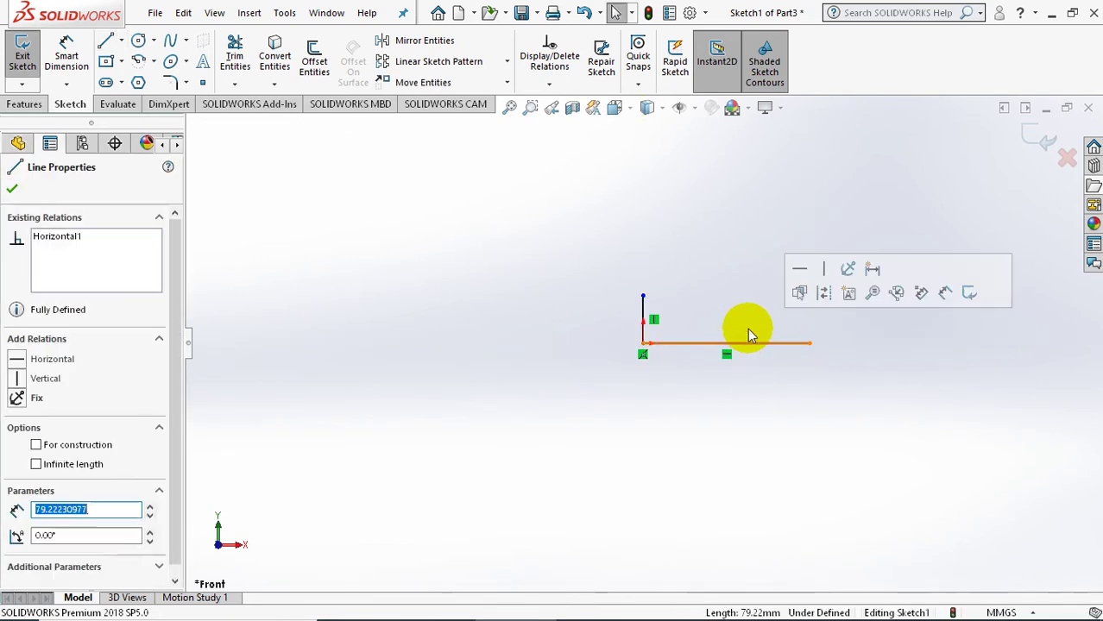
click(658, 318)
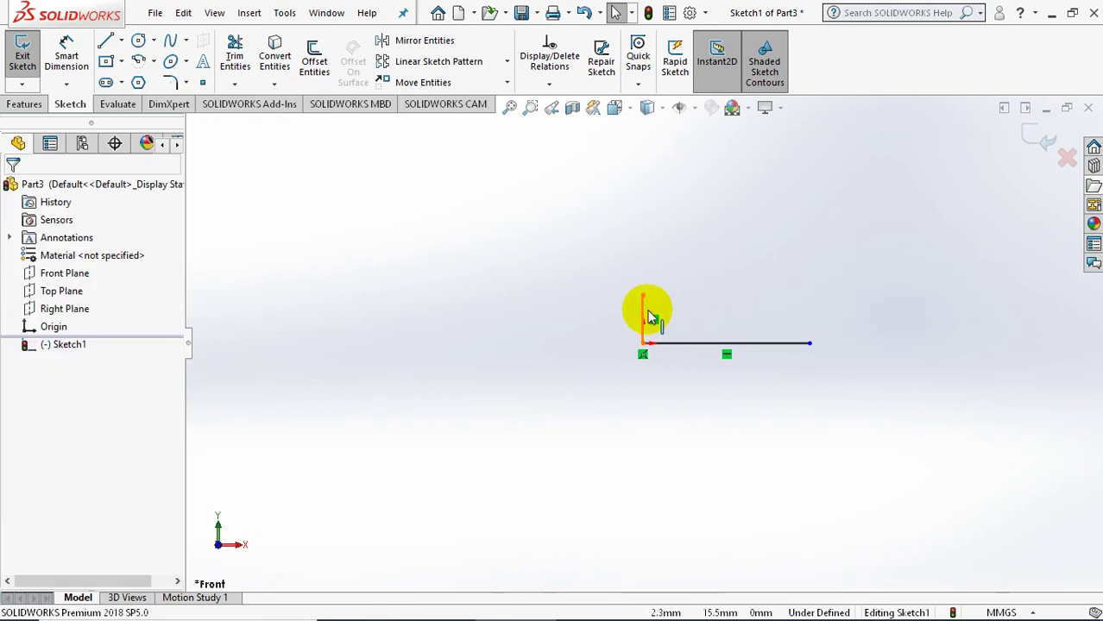
click(643, 311)
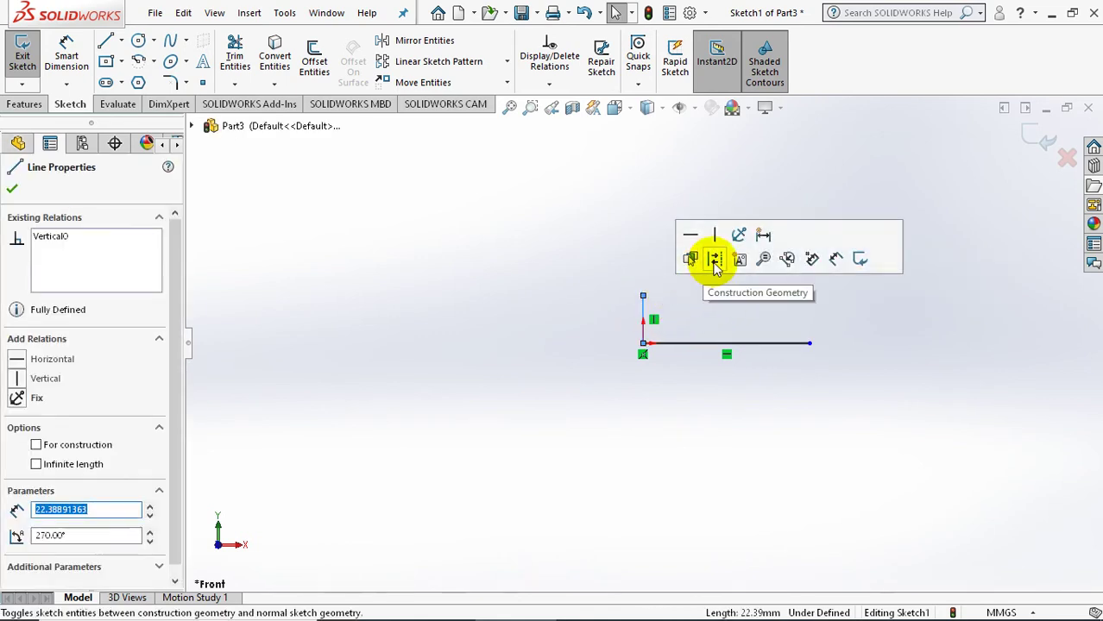
click(703, 276)
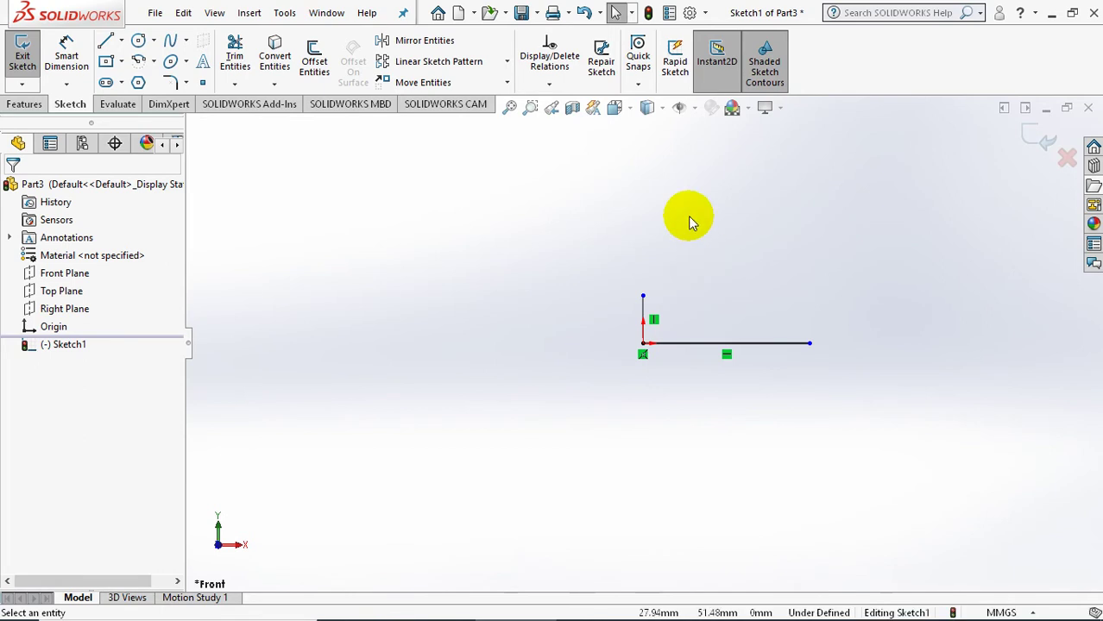
- Mirror the horizontal line about the vertical line so it extends to both sides
click(395, 41)
click(100, 389)
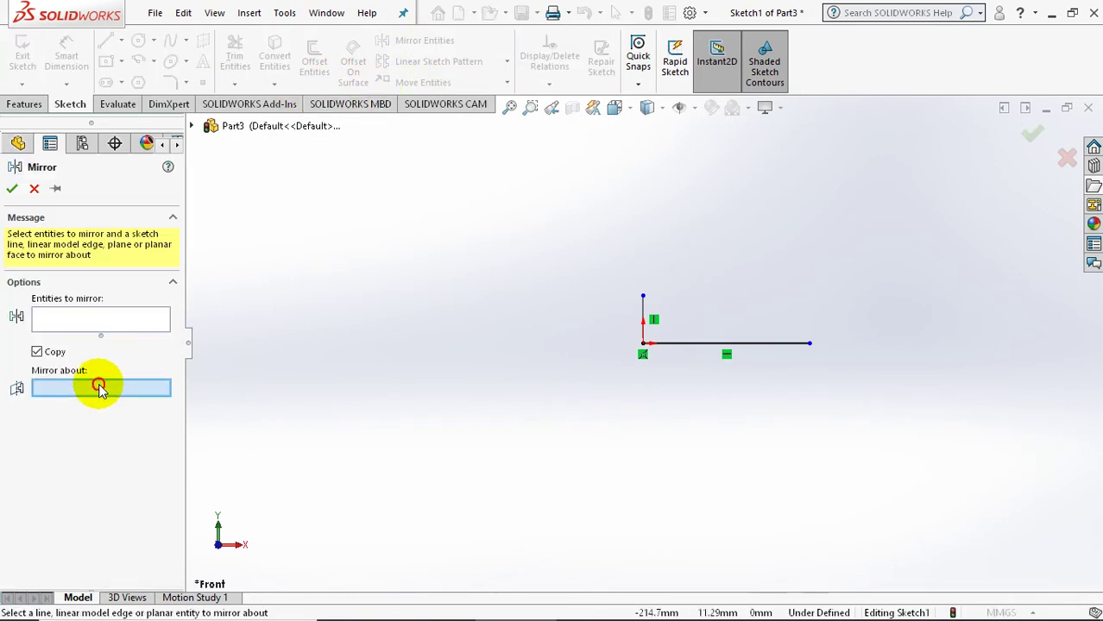
click(649, 316)
click(108, 317)
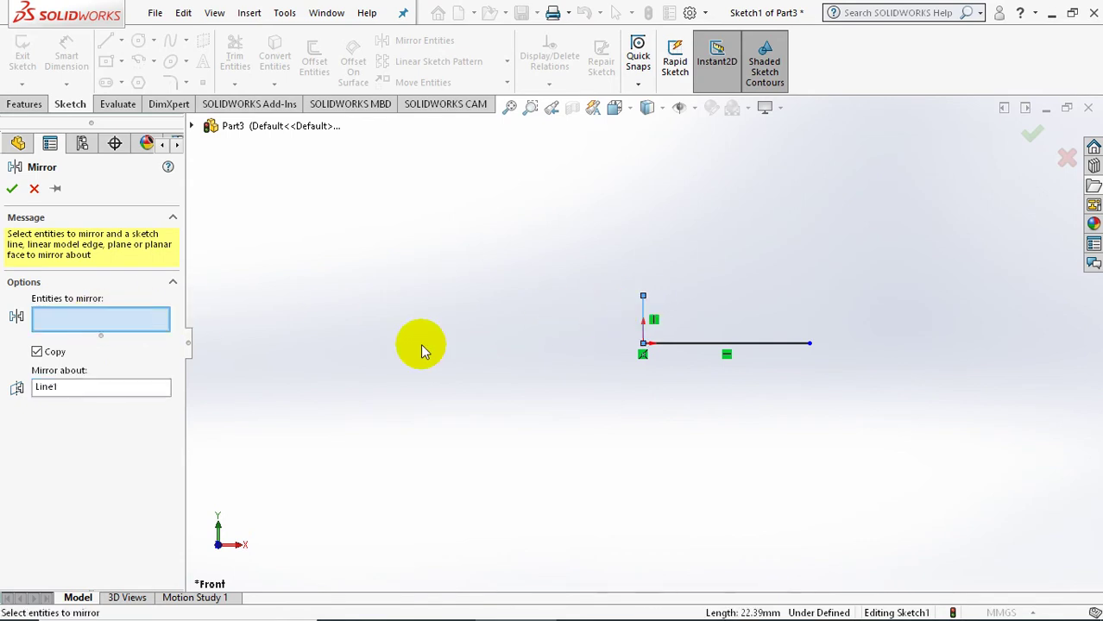
click(700, 344)
click(12, 188)
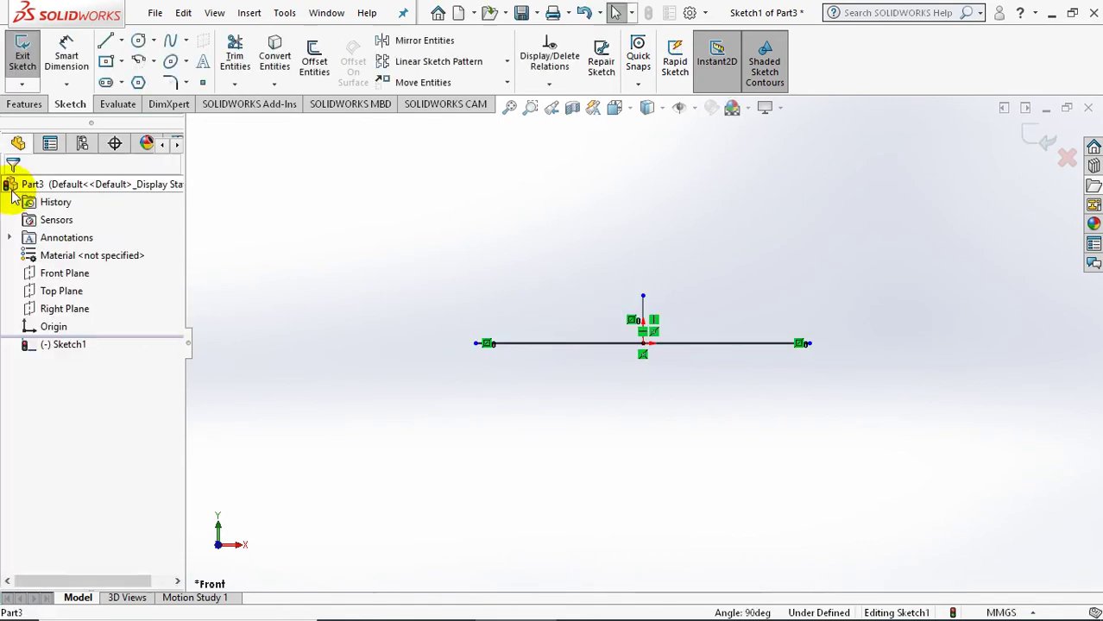
- Dimension the horizontal line end to end at 100 mm, fully defining Sketch1
click(66, 54)
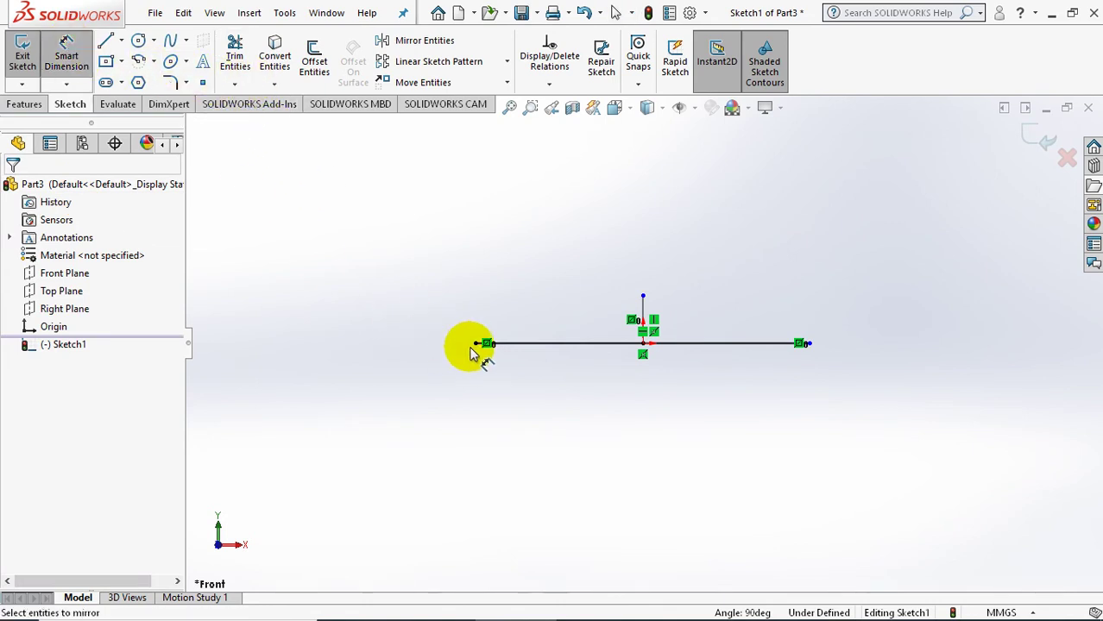
click(481, 345)
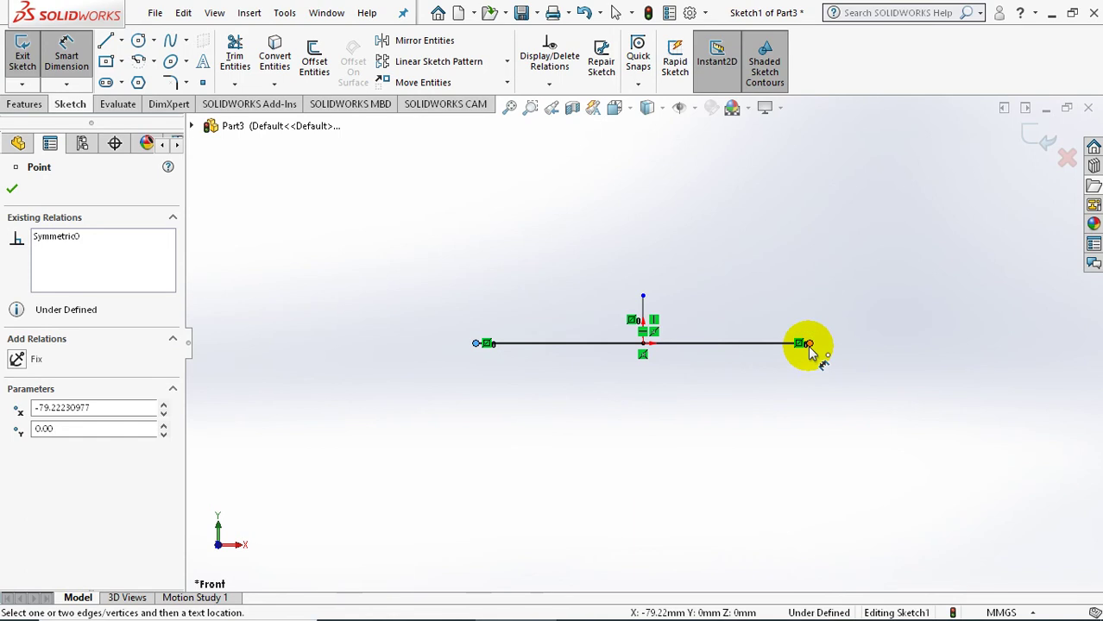
click(809, 345)
click(665, 423)
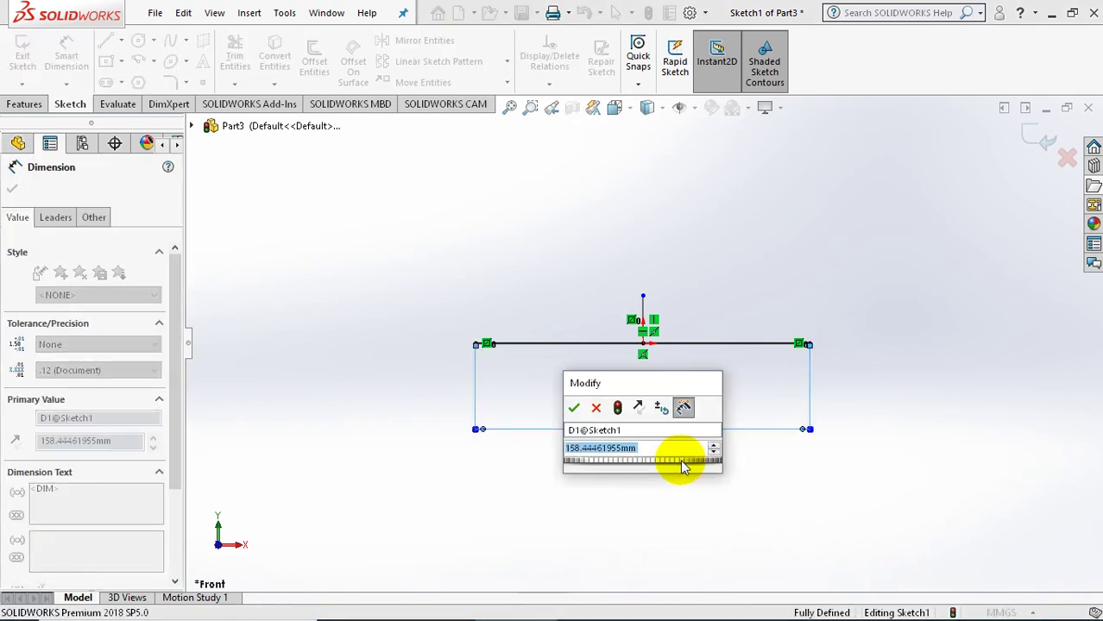
text(100)
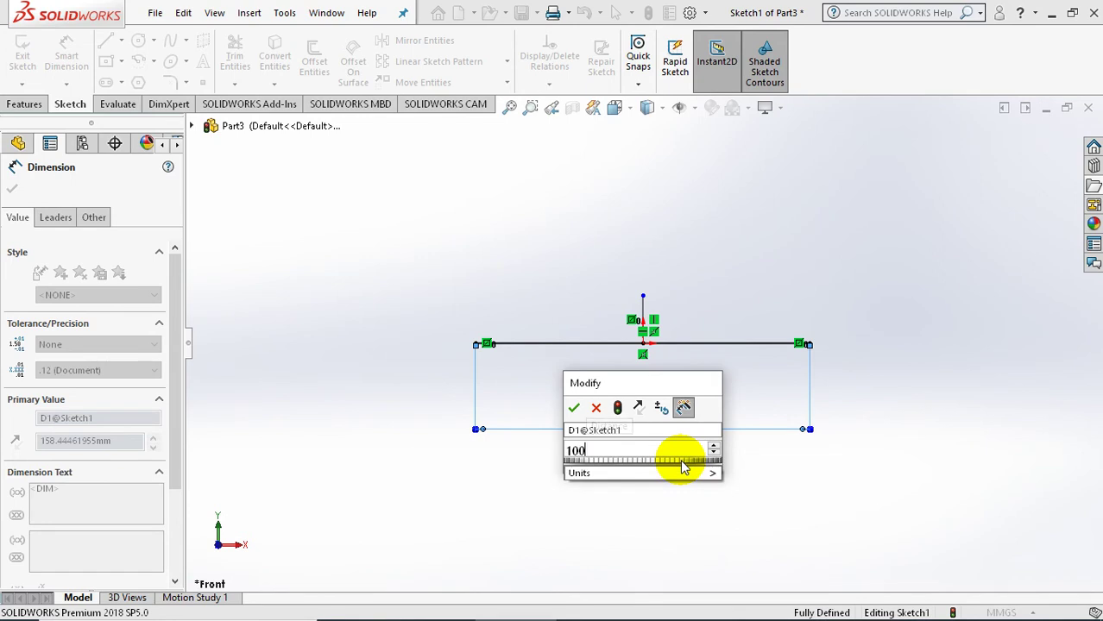
key(Return)
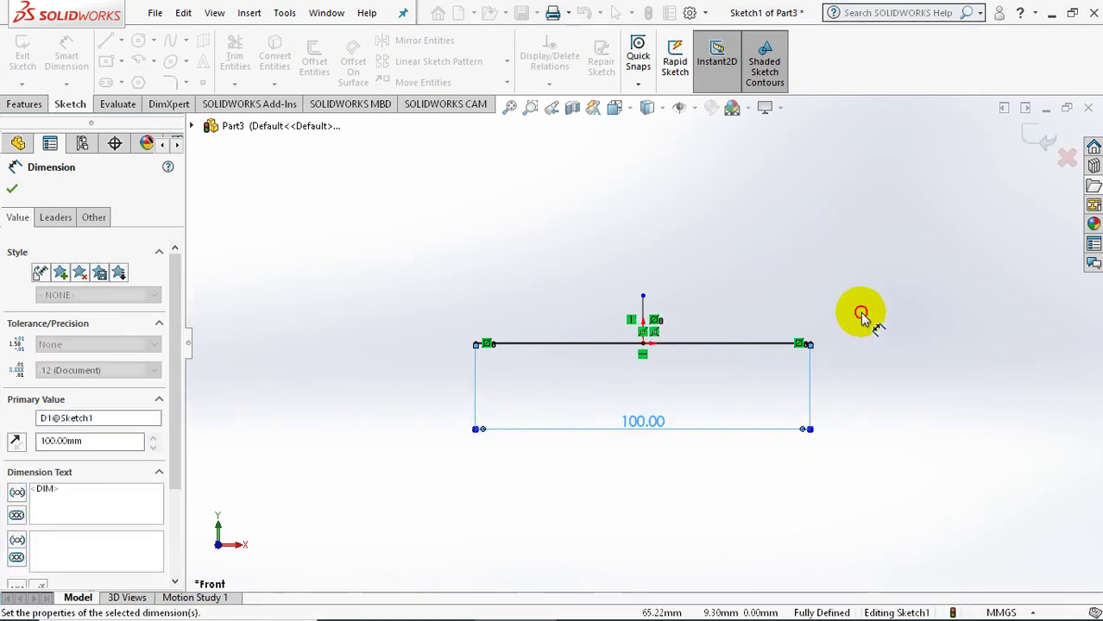
click(861, 316)
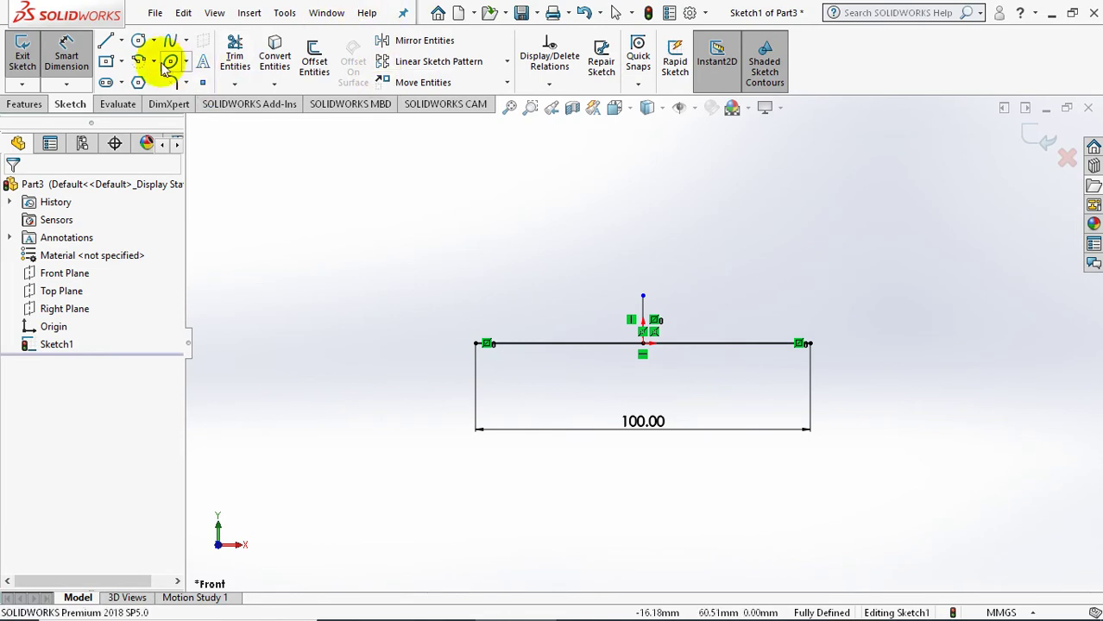
- Draw a circle centred on the origin and trim away its lower half and the line inside it
click(139, 41)
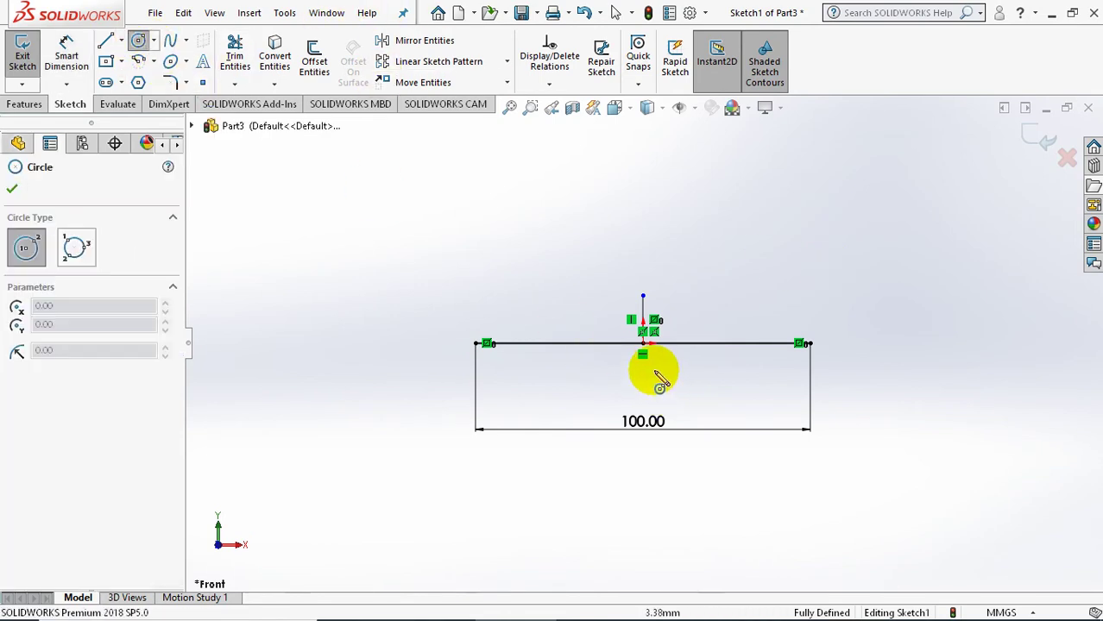
click(643, 343)
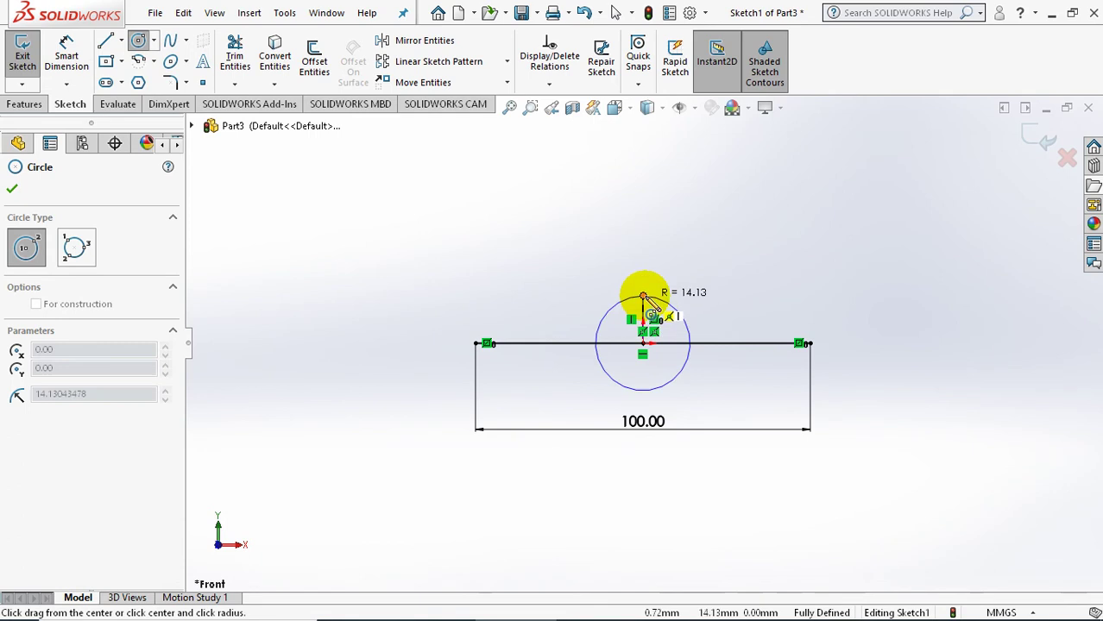
click(640, 297)
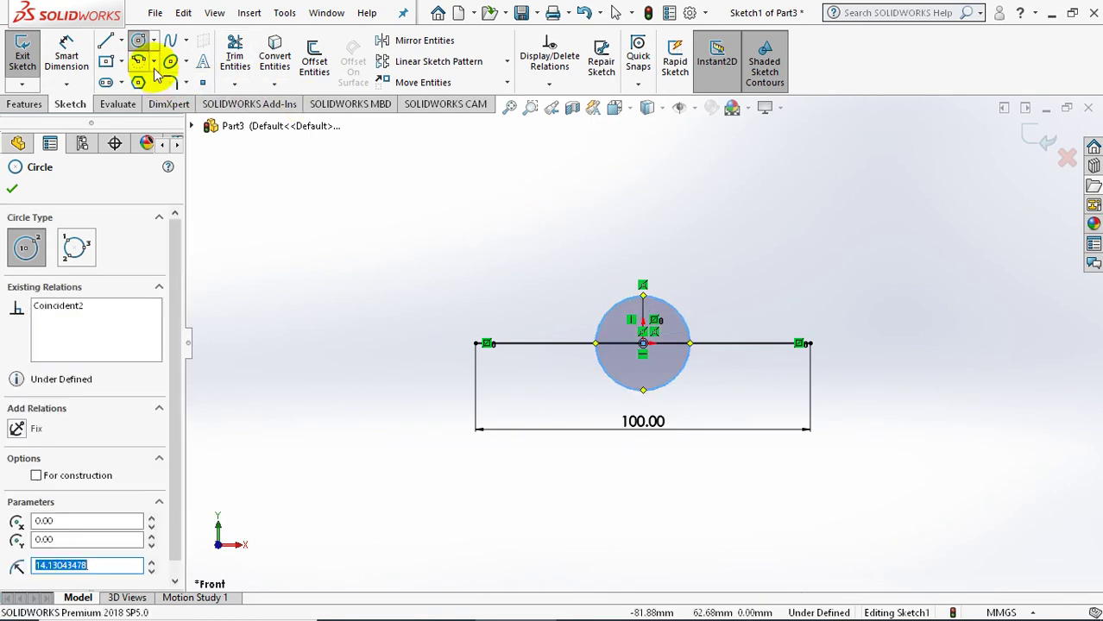
click(234, 43)
mouse_move(739, 399)
mouse_down()
mouse_move(611, 378)
mouse_move(611, 335)
mouse_up()
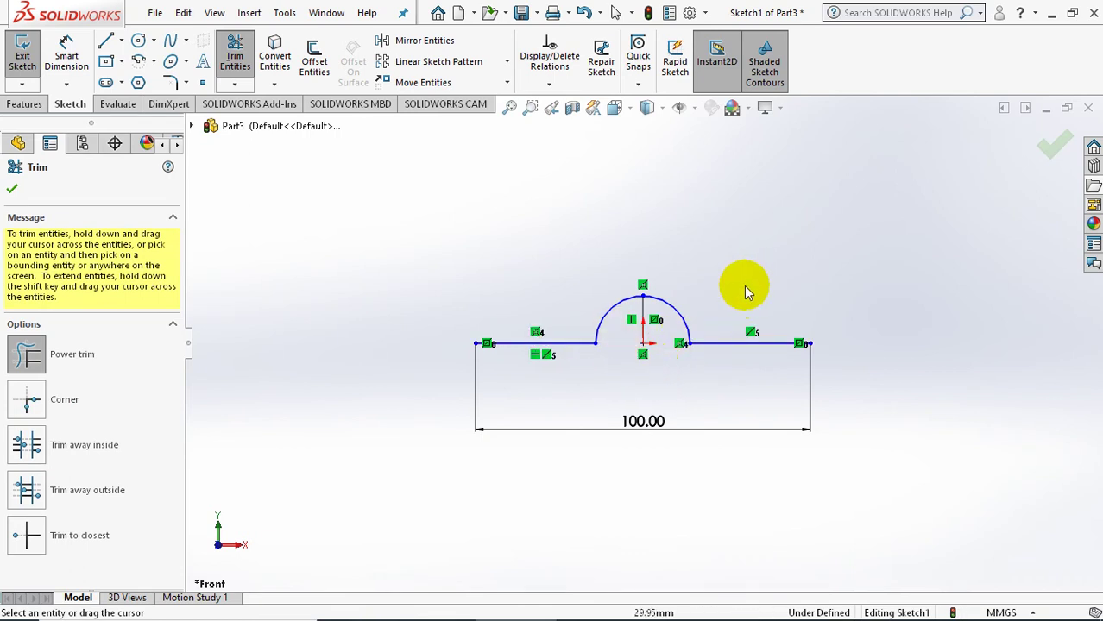
scroll(744, 292, down, 2)
scroll(738, 295, down, 2)
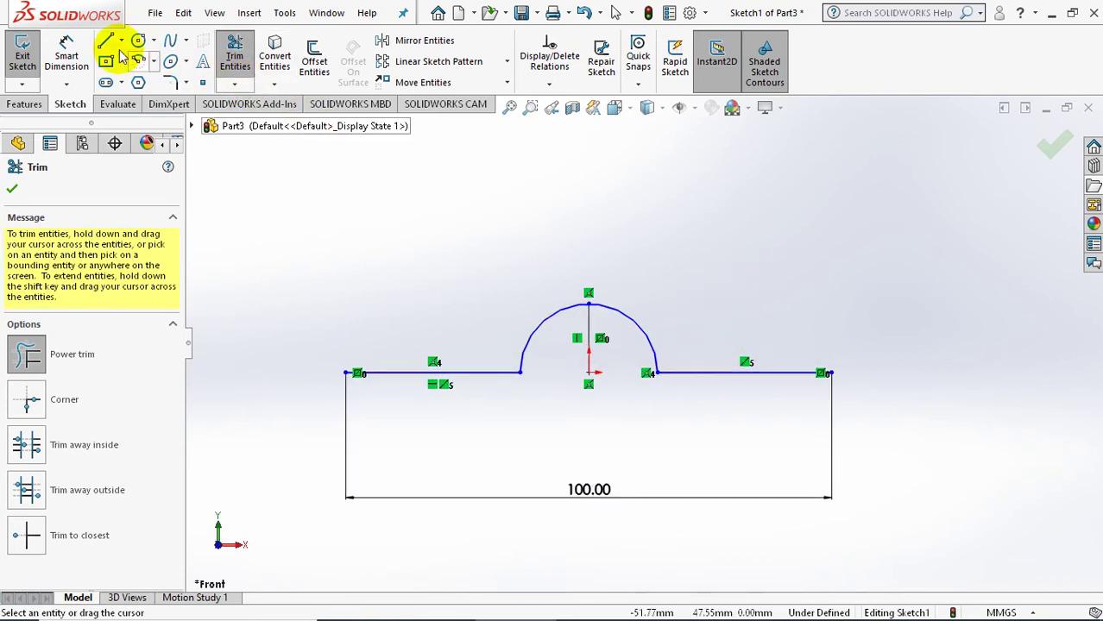
- Dimension the remaining arc's radius at 10 mm
click(68, 44)
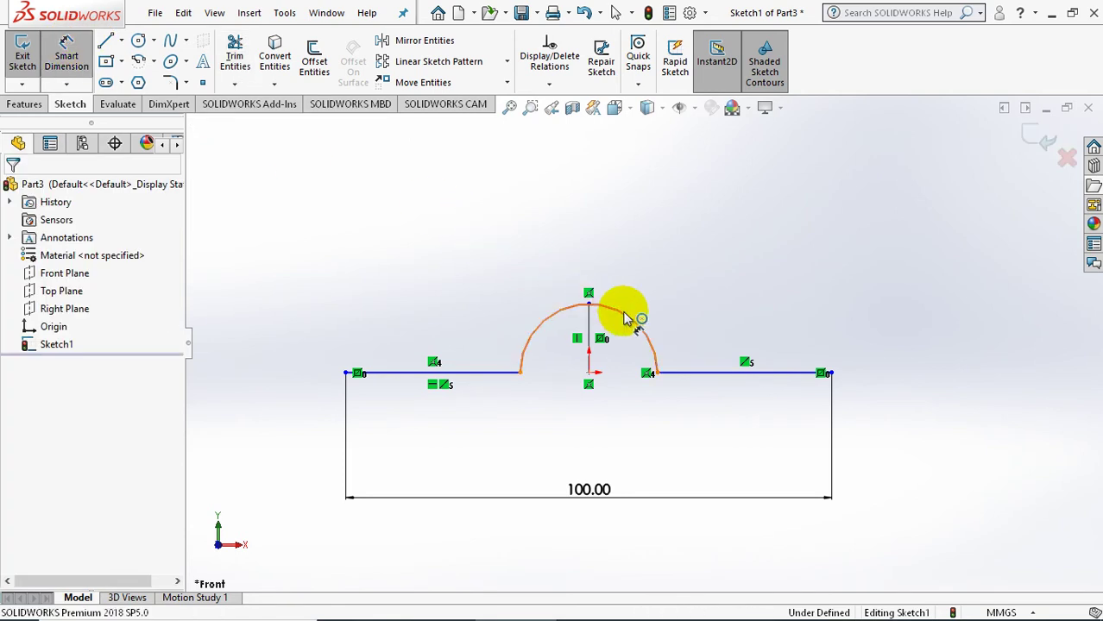
click(673, 298)
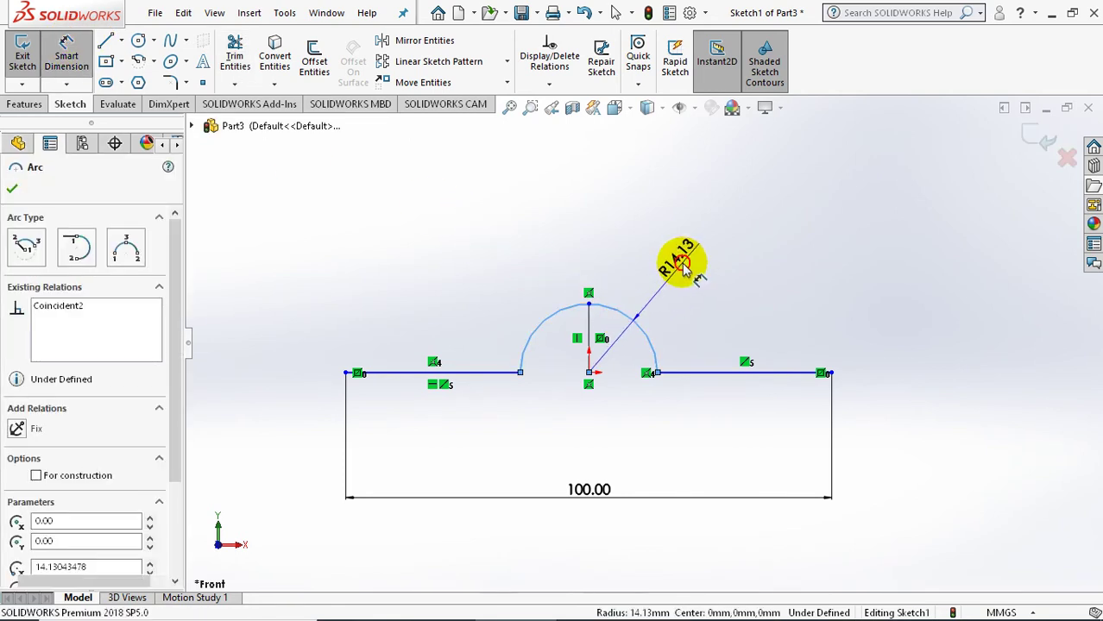
click(734, 286)
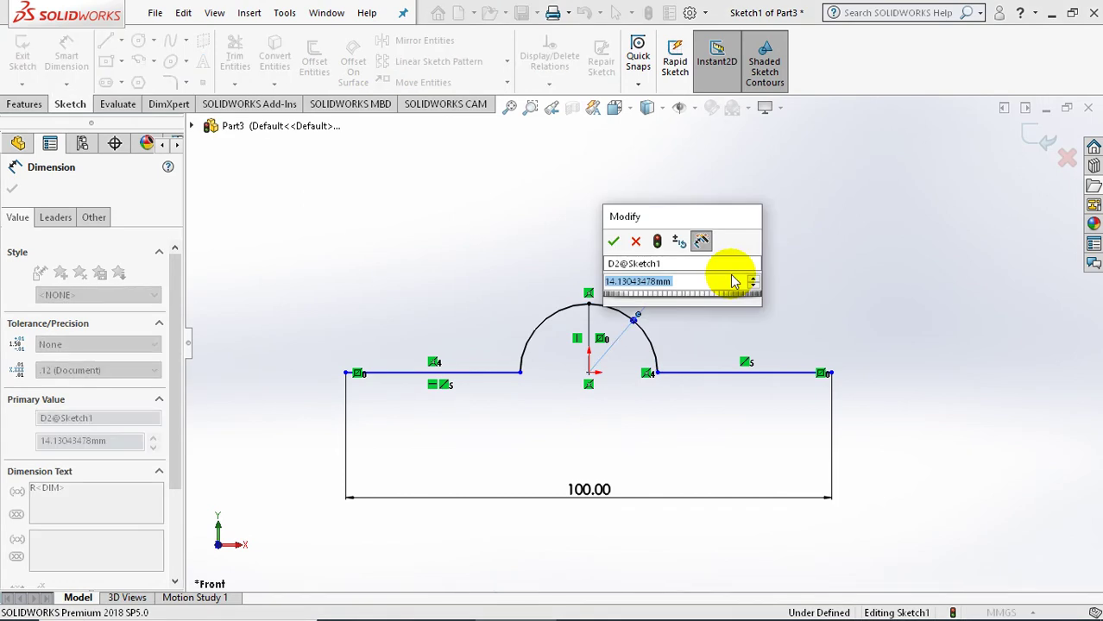
text(10)
key(Return)
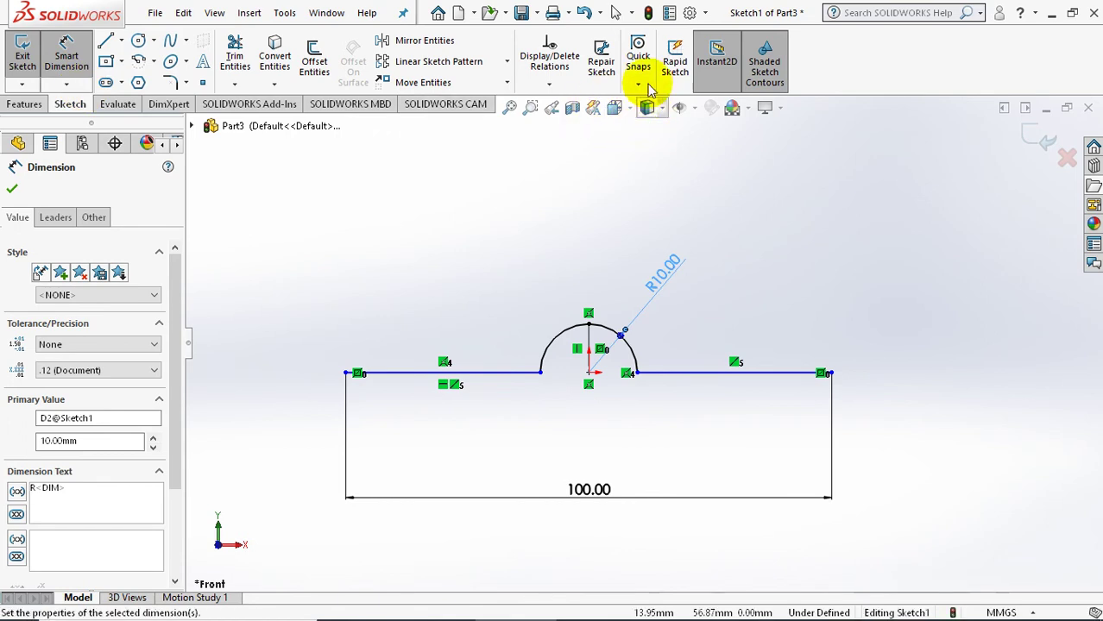
- Make the arc's two endpoints and its centre horizontal, then exit Sketch1
click(549, 84)
click(566, 122)
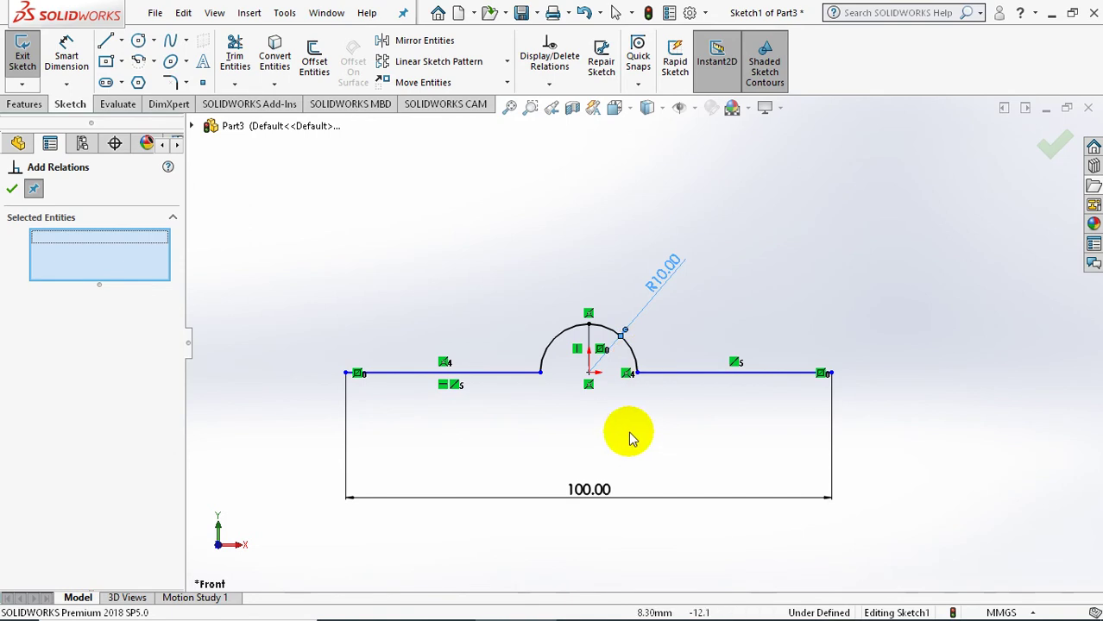
click(636, 375)
click(589, 374)
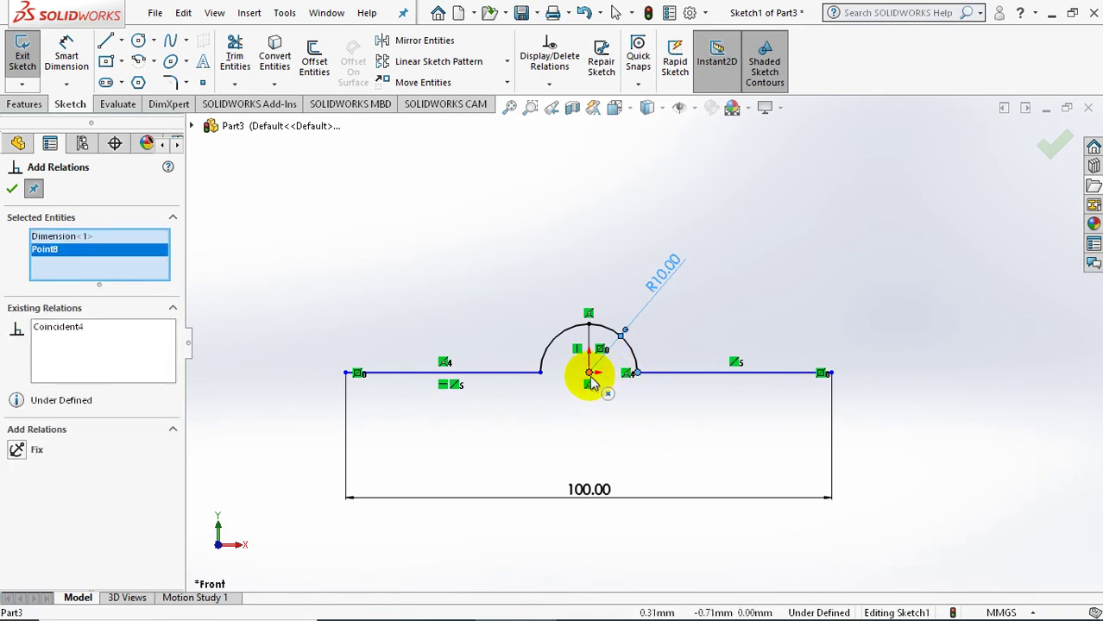
click(541, 373)
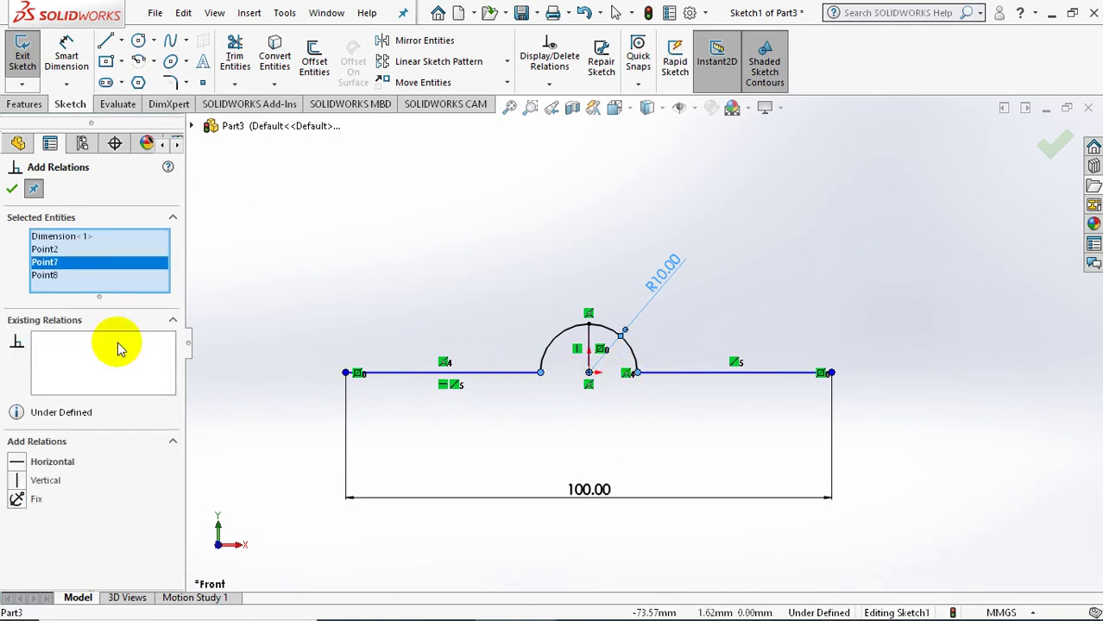
right_click(77, 276)
click(97, 293)
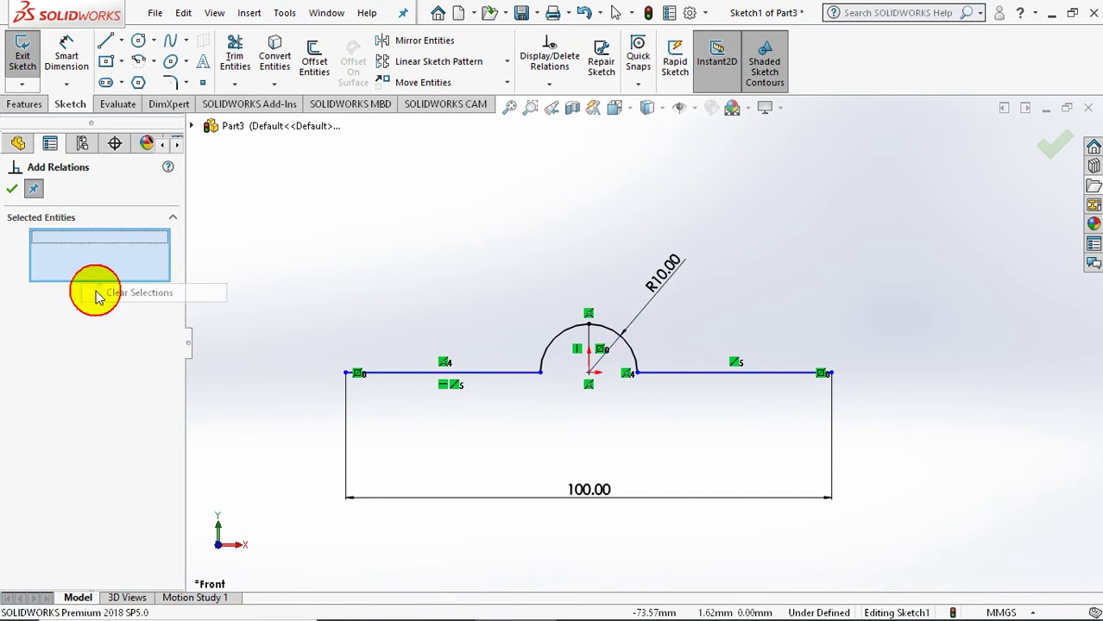
click(542, 376)
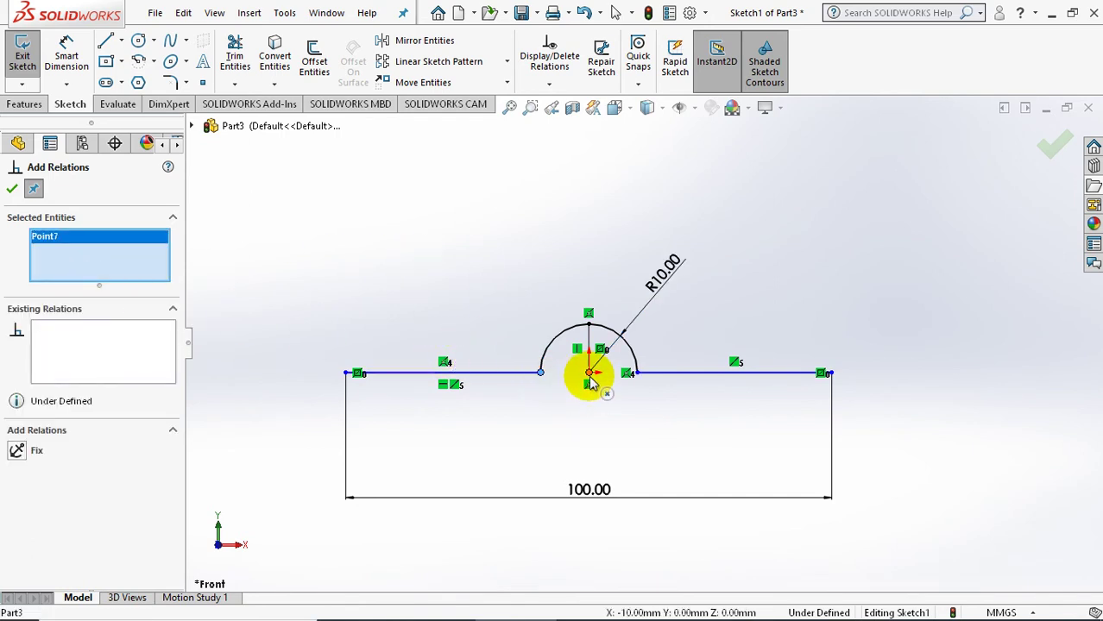
click(588, 373)
click(635, 374)
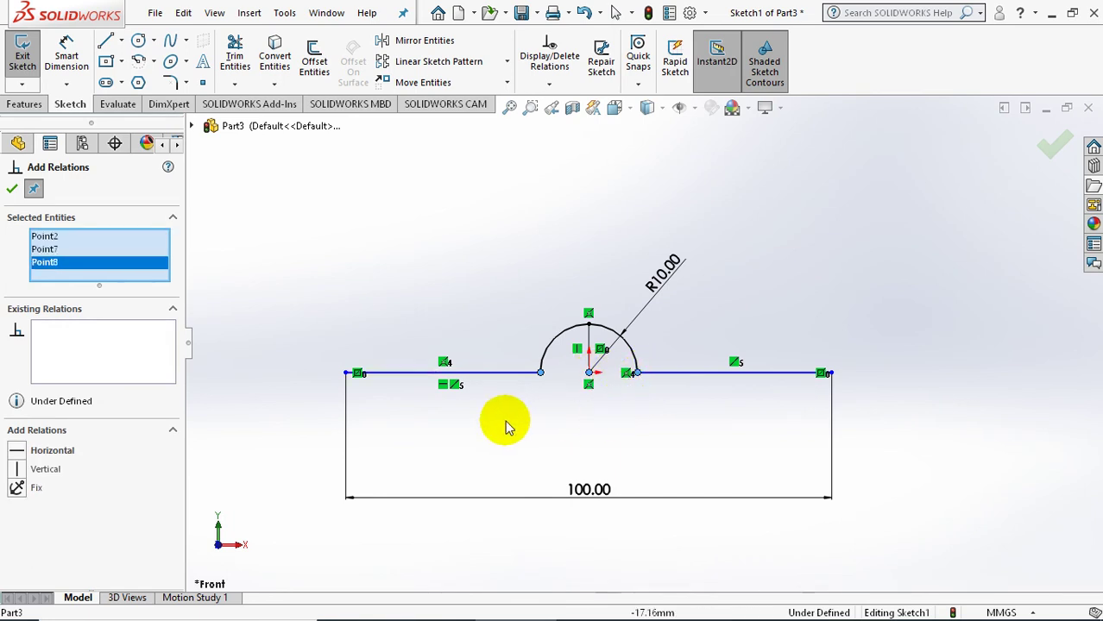
click(17, 453)
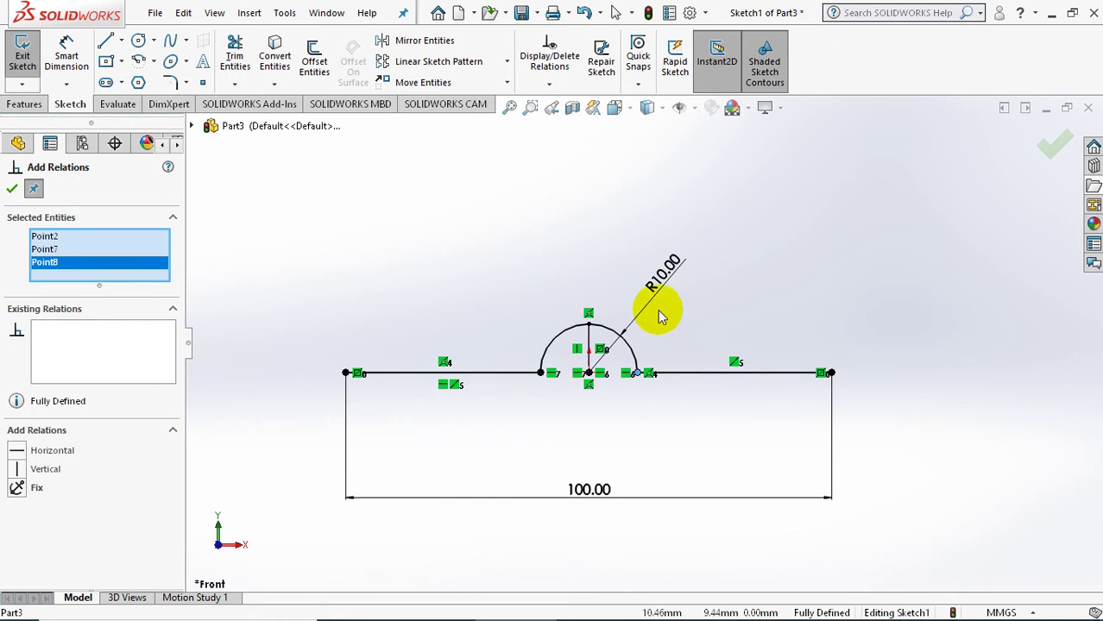
click(1060, 146)
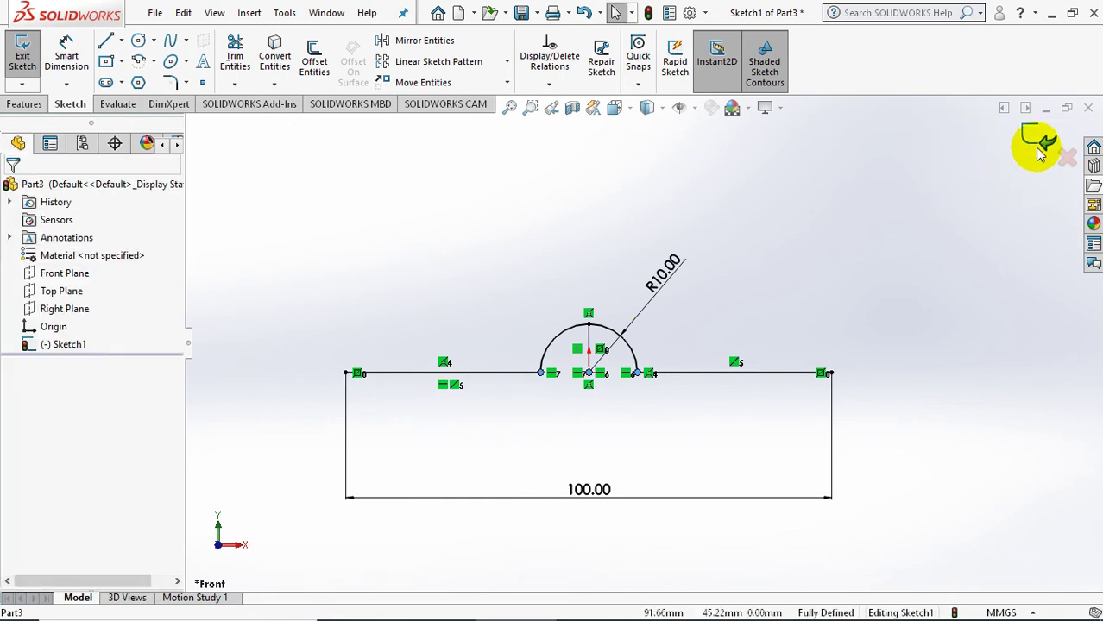
click(1040, 145)
- Start Sketch2 on the Front Plane, view it Normal To, and hide Sketch1
middle_drag(960, 256, 894, 334)
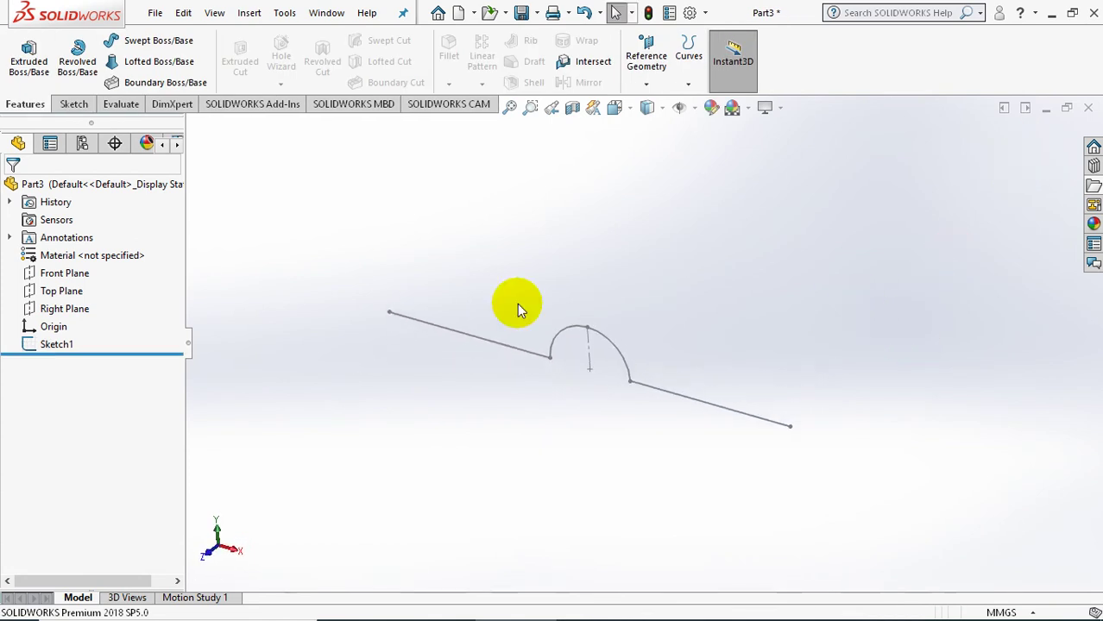
click(80, 276)
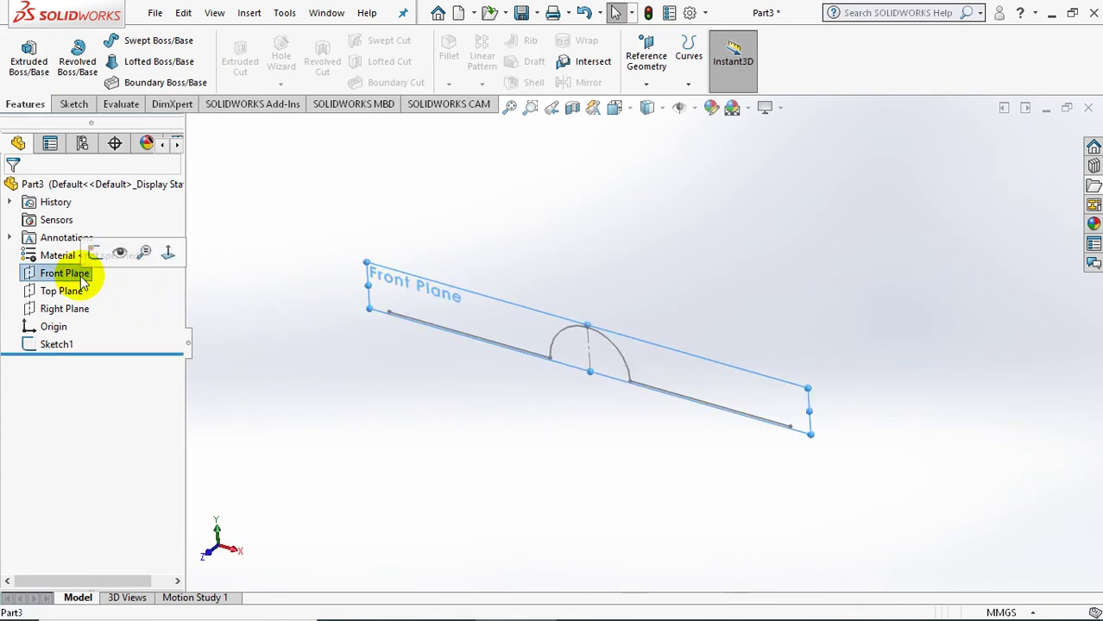
click(93, 253)
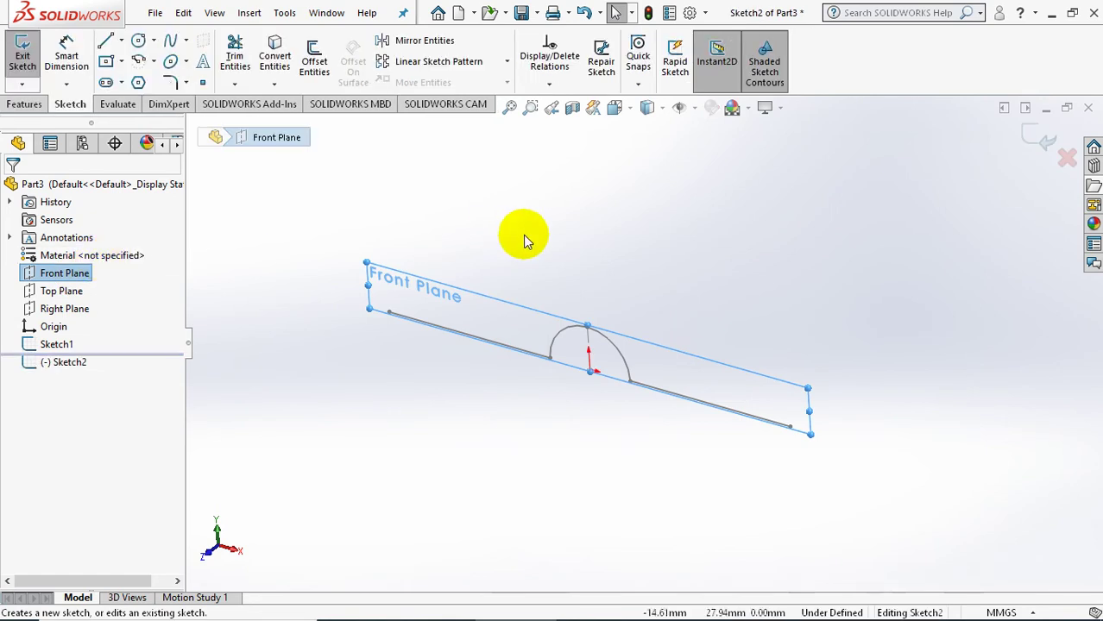
key(space)
click(679, 332)
click(595, 256)
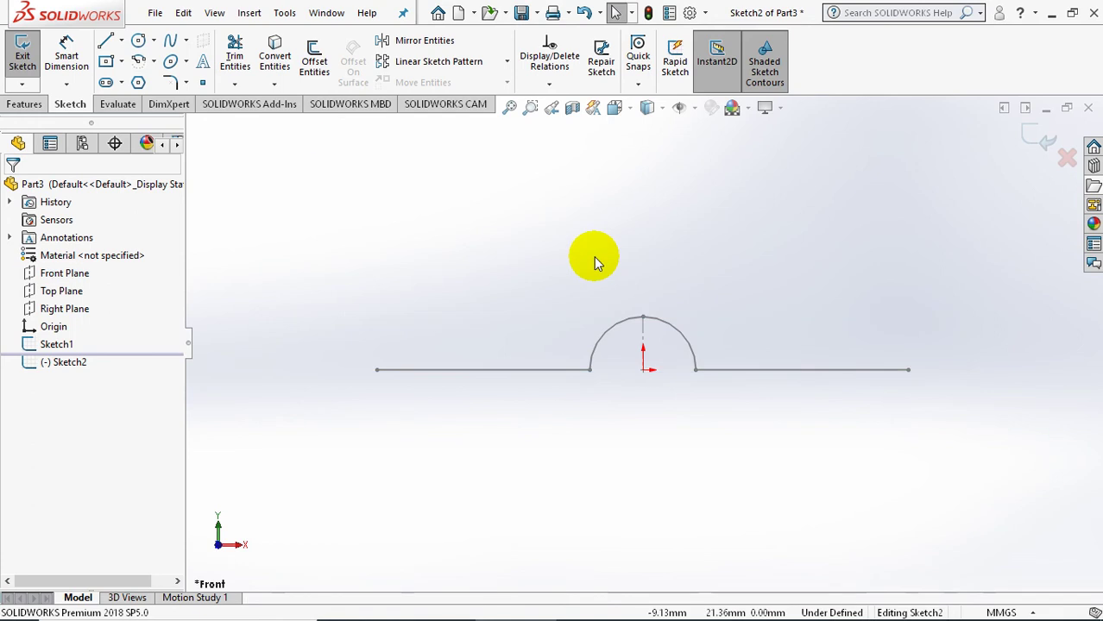
right_click(69, 347)
click(82, 321)
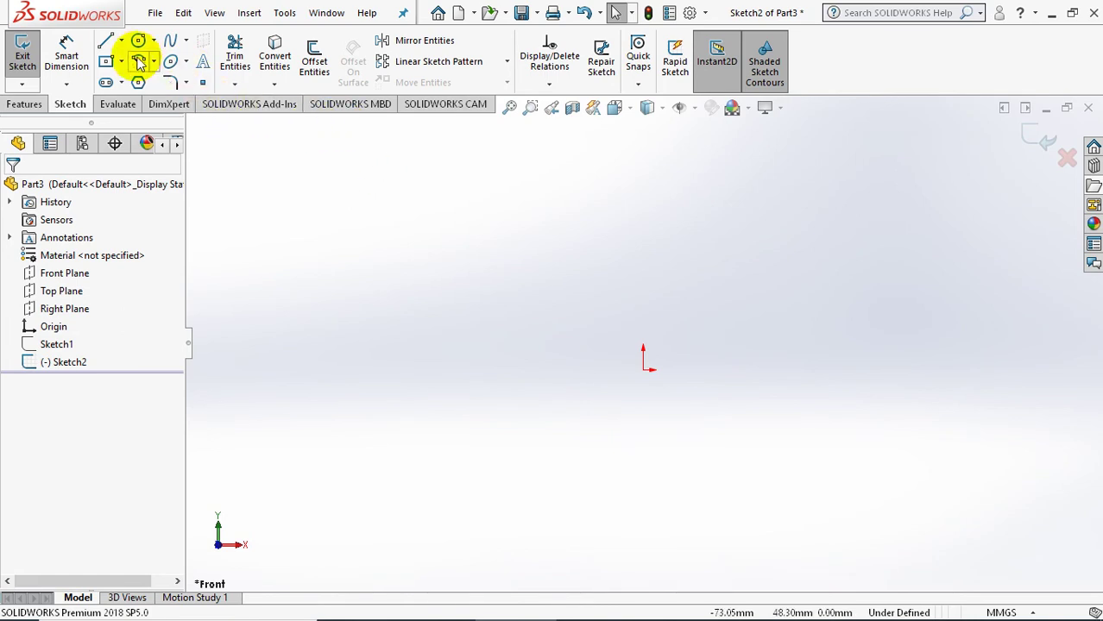
- Draw a short vertical line, a sloping line and a tangent arc curving down to the left
click(109, 41)
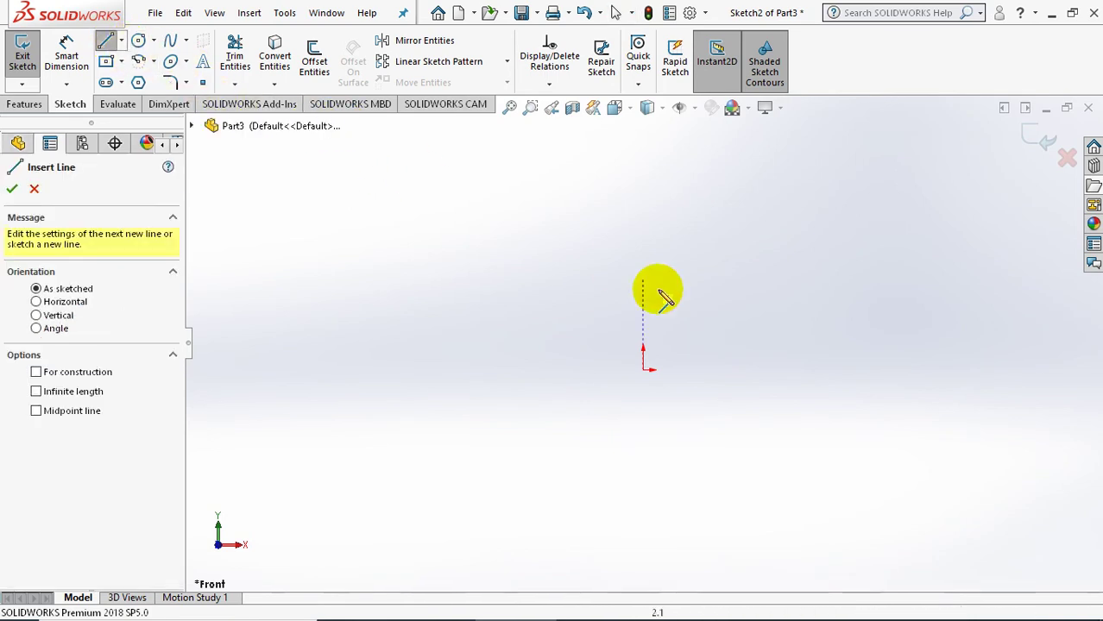
click(788, 369)
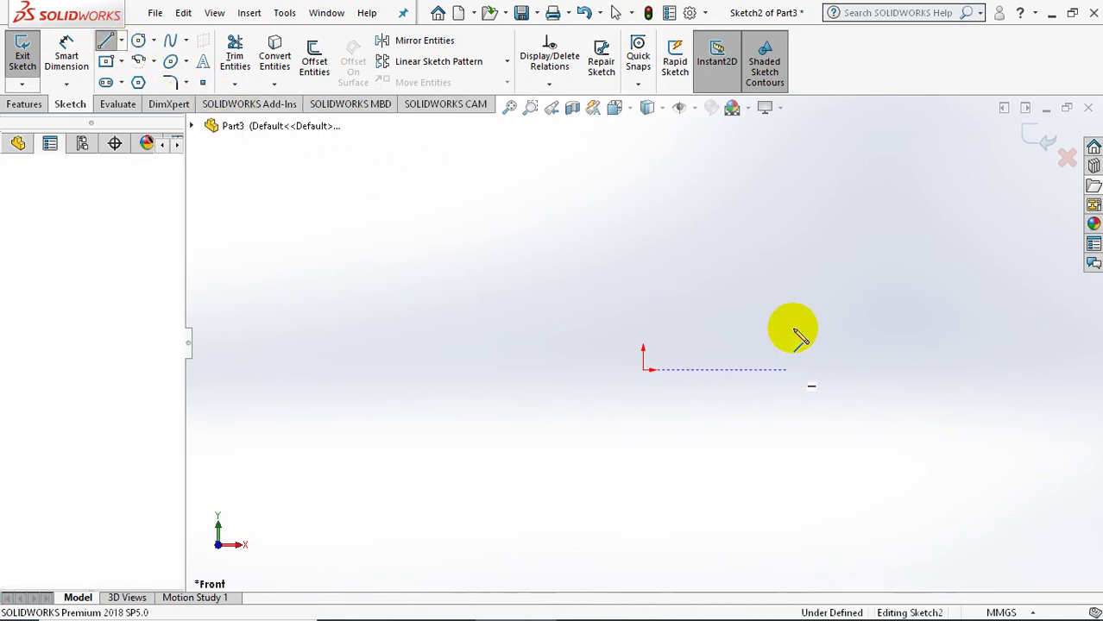
click(788, 320)
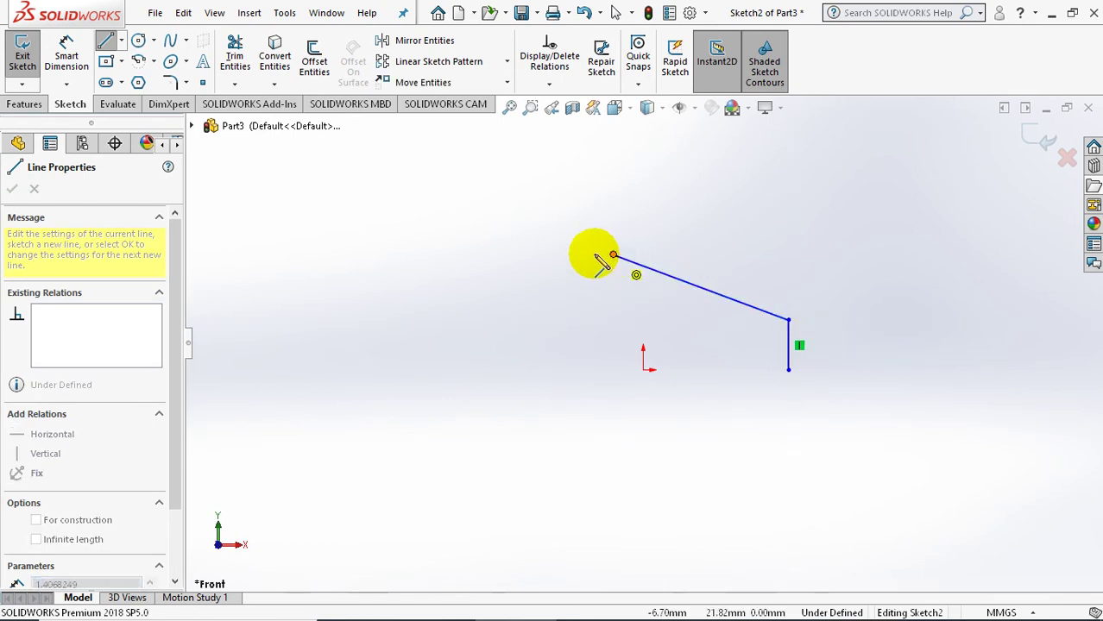
click(474, 344)
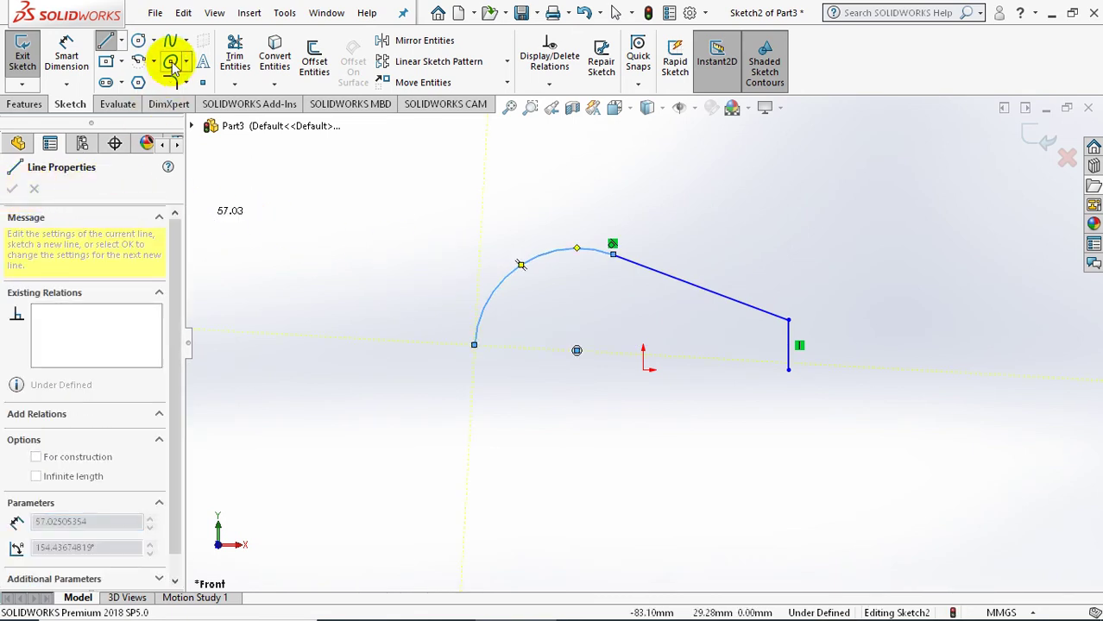
click(549, 83)
click(547, 122)
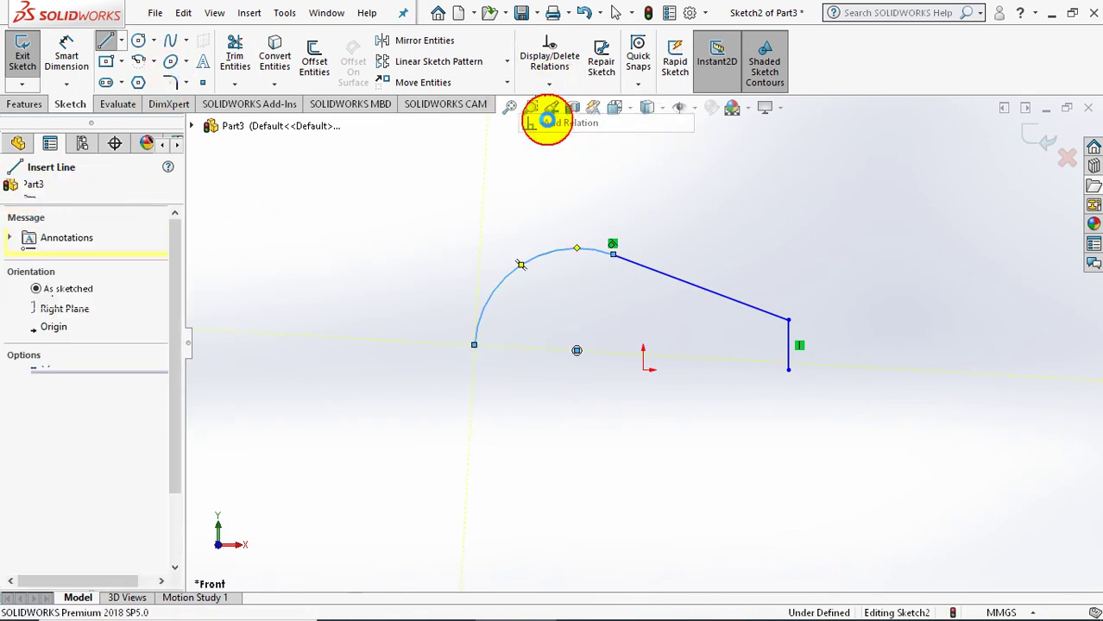
right_click(138, 254)
- Make the arc's free end, arc centre, origin and vertical line's lower end horizontal
click(173, 259)
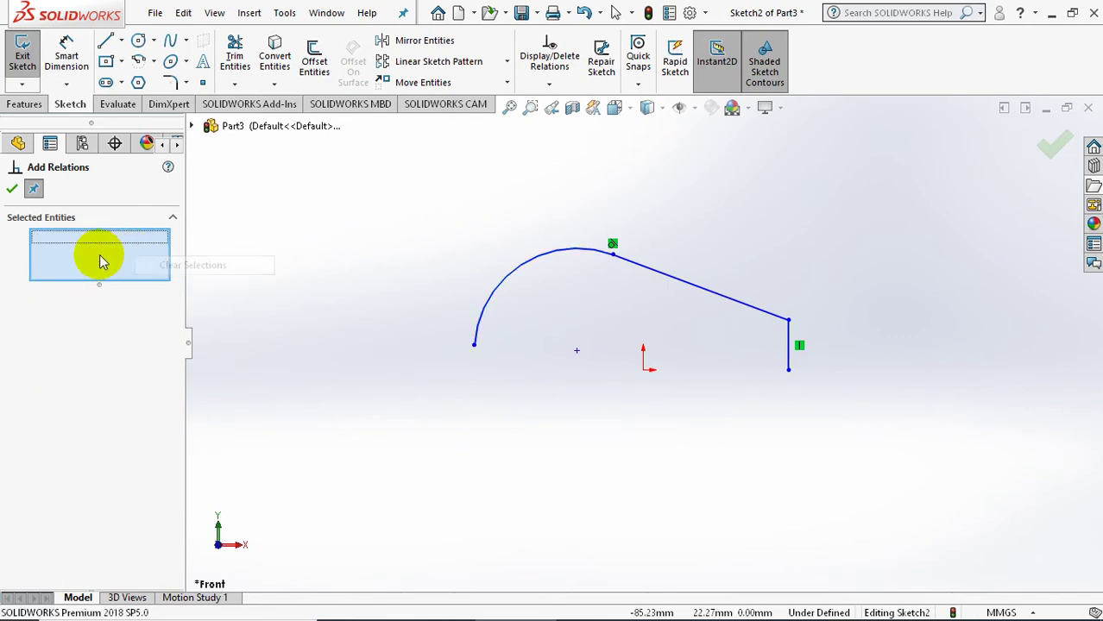
click(473, 345)
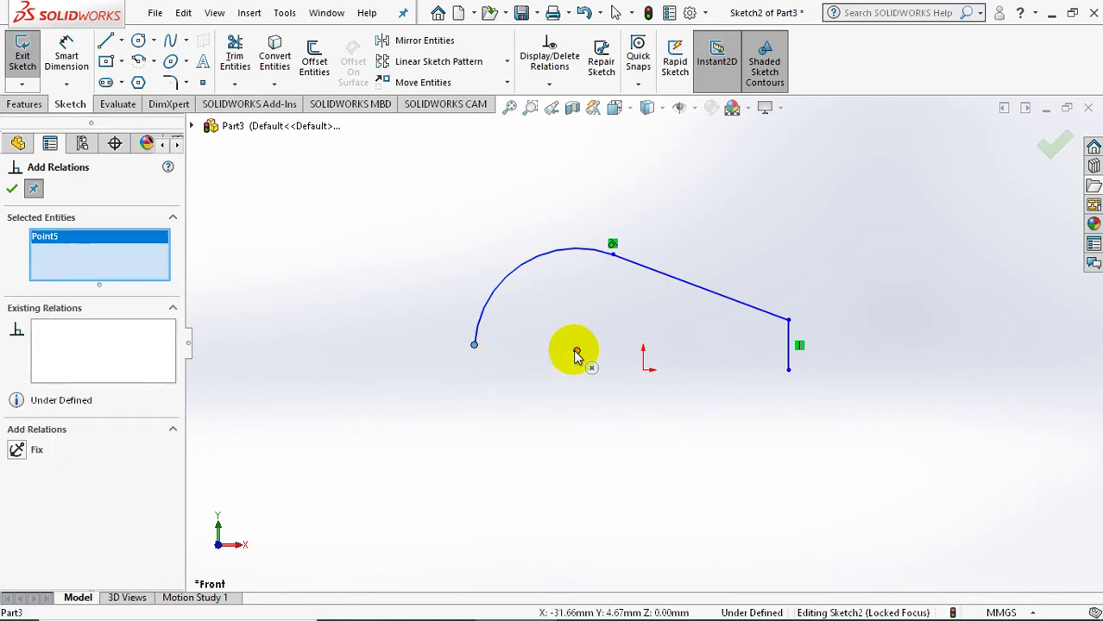
click(576, 351)
click(644, 370)
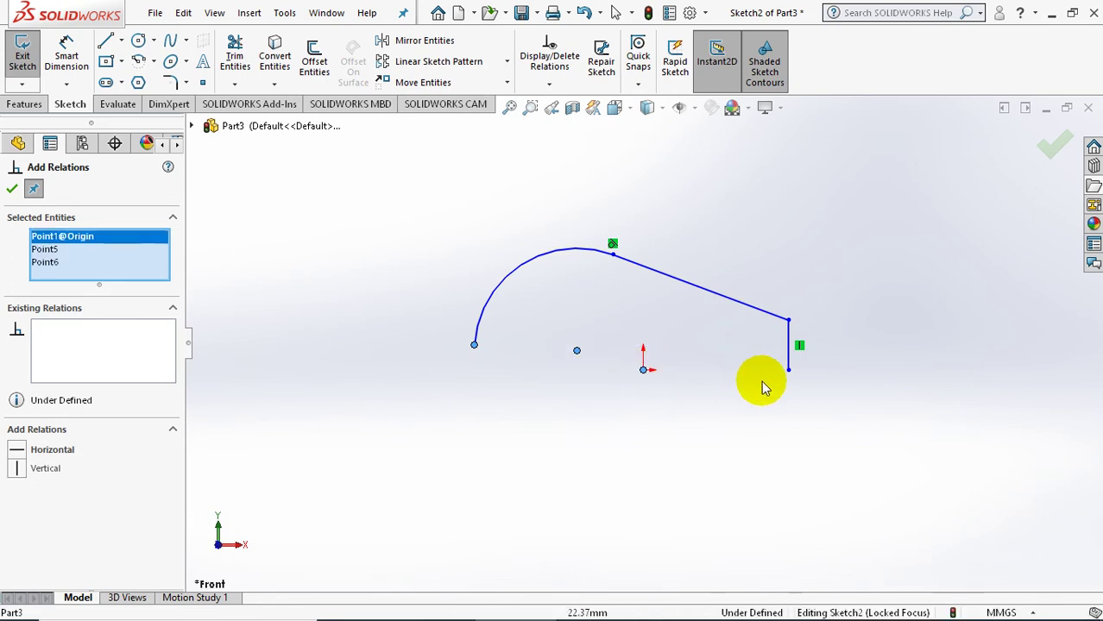
click(789, 371)
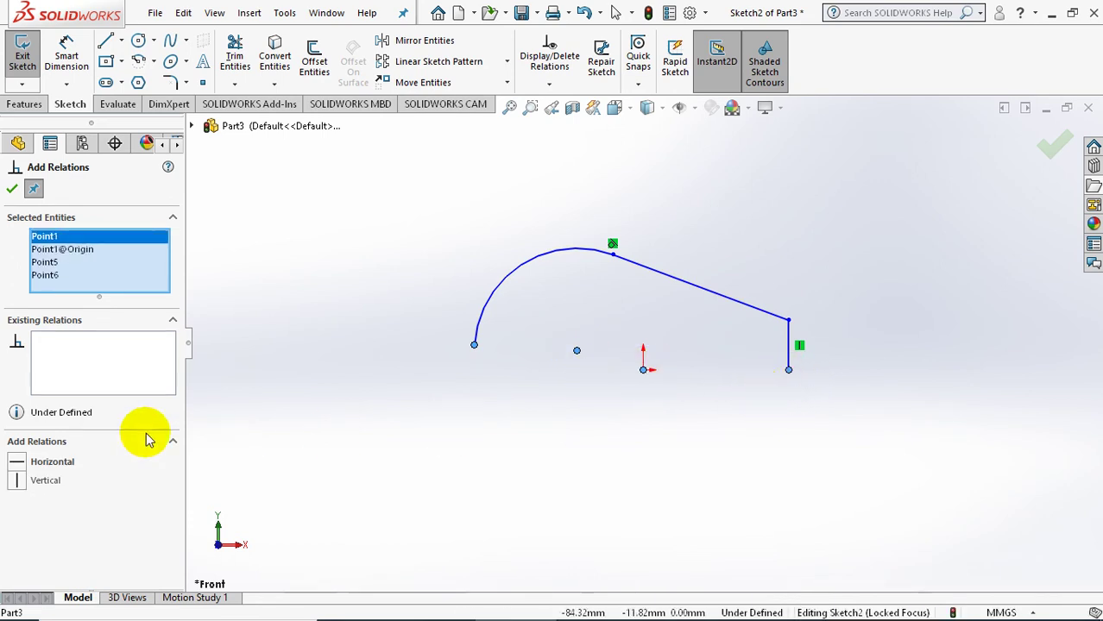
click(17, 463)
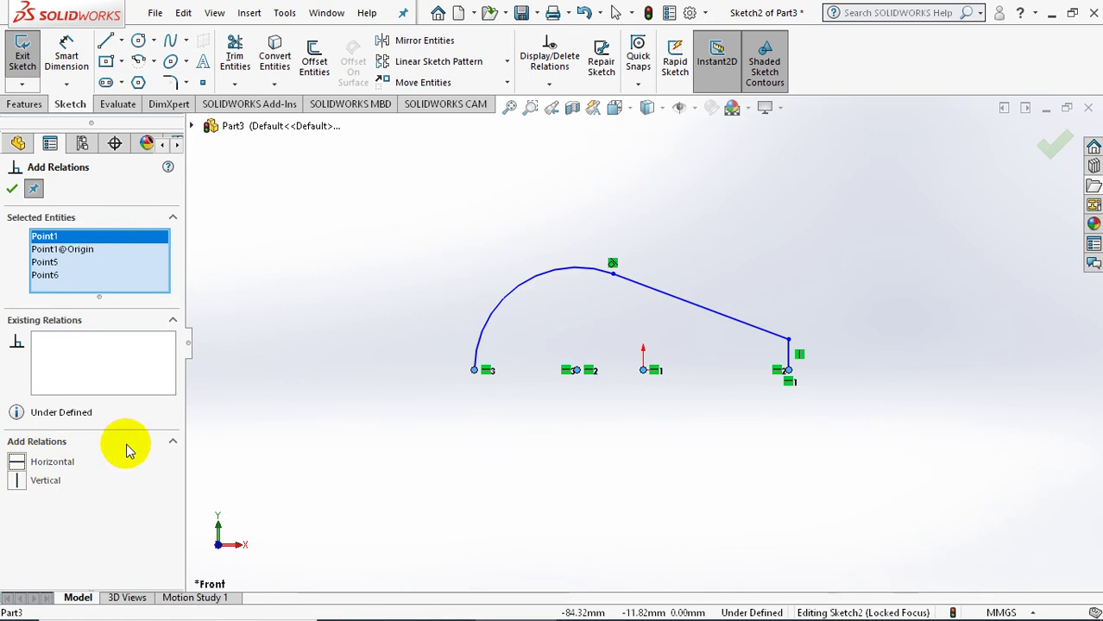
click(9, 189)
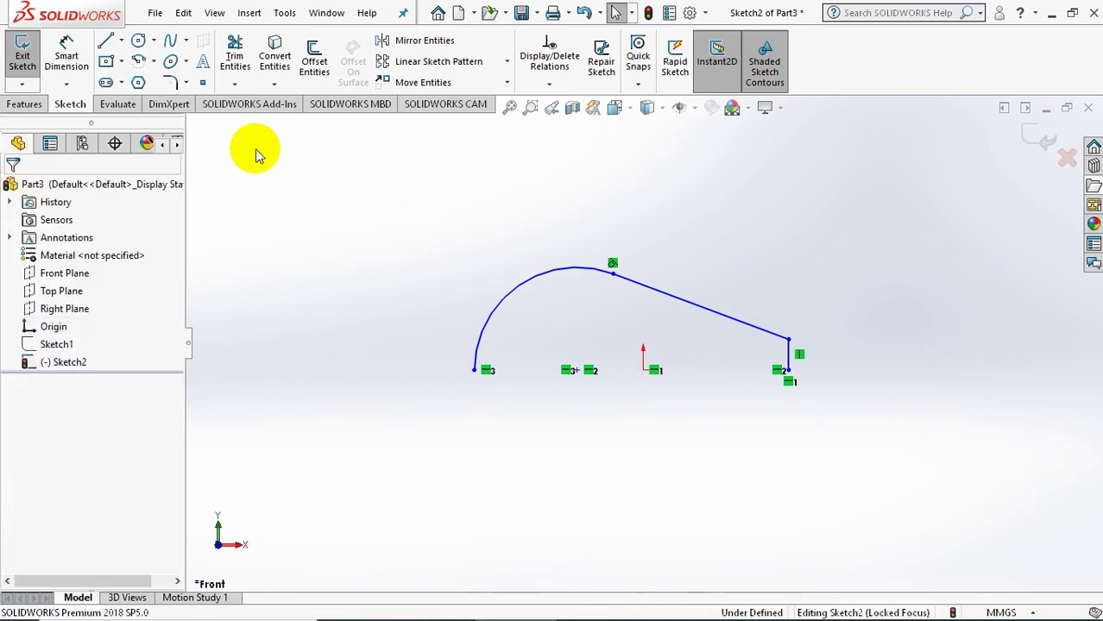
- Dimension the arc centre 10 mm from the origin and the profile width at 40 mm
click(78, 60)
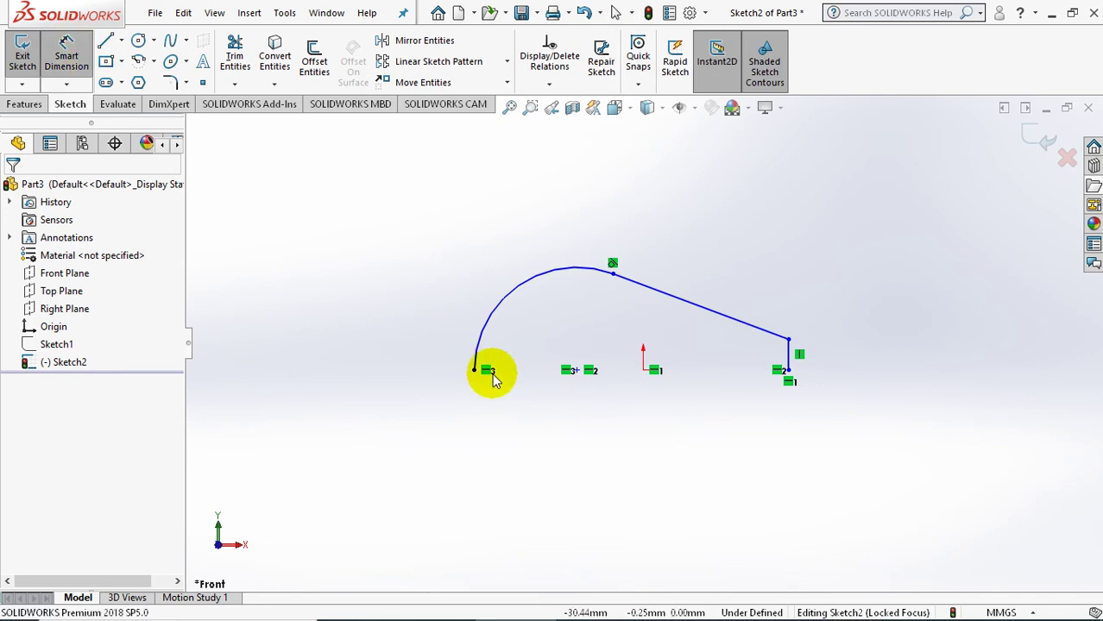
click(575, 371)
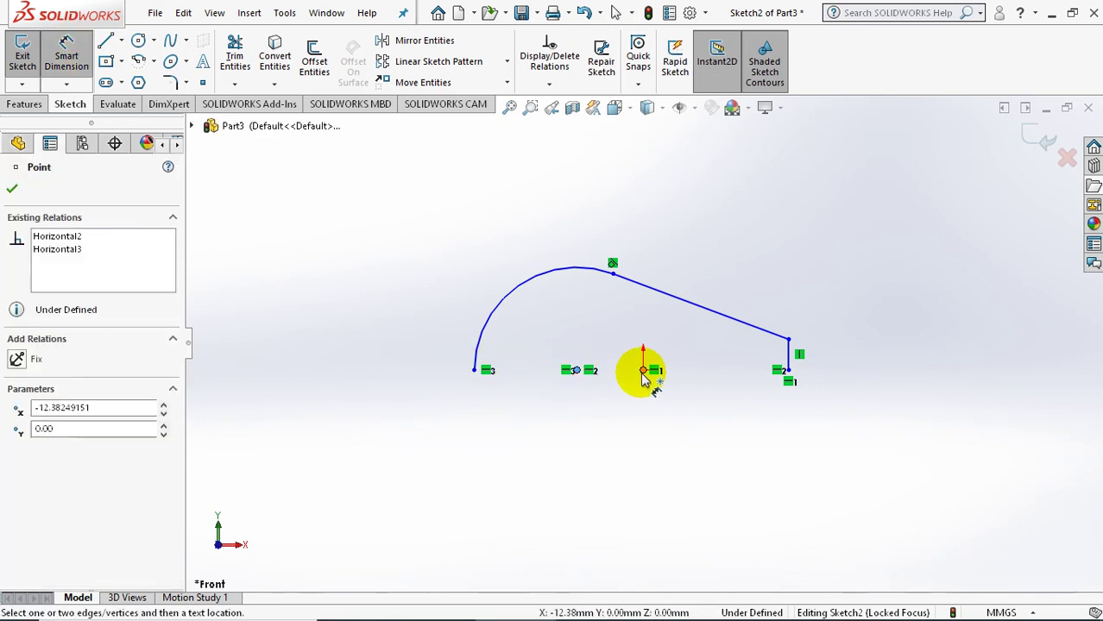
click(643, 373)
click(616, 423)
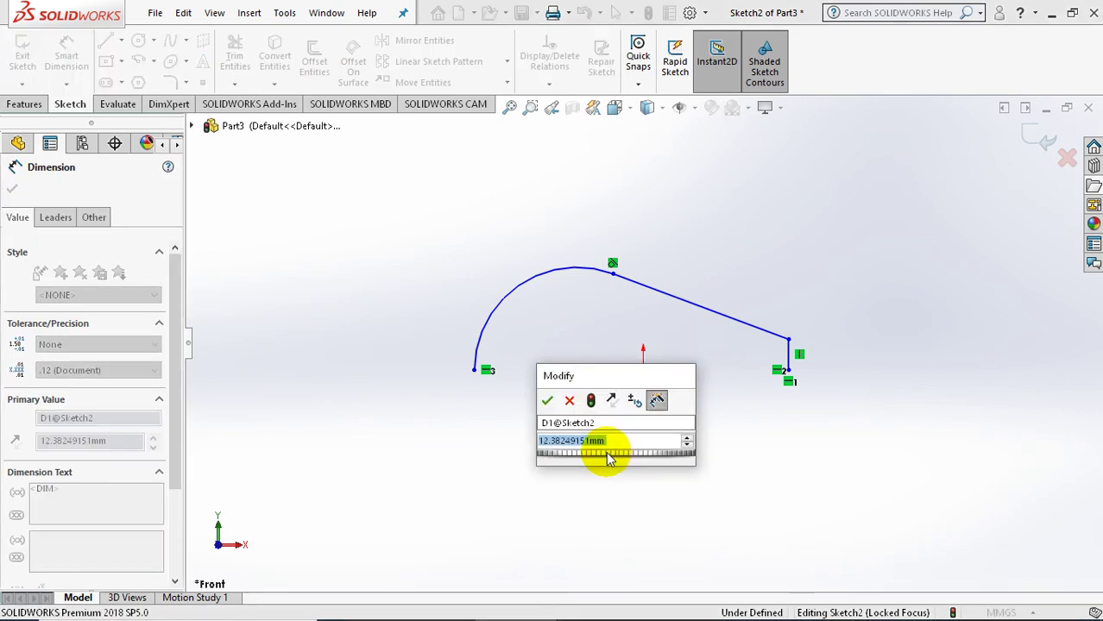
text(10)
key(Return)
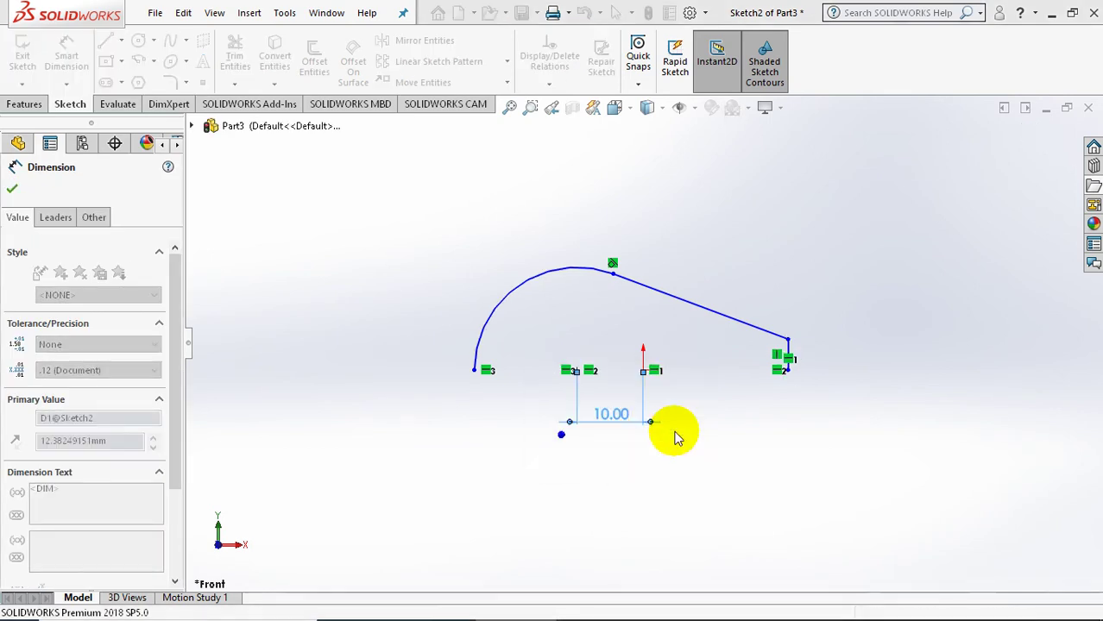
click(788, 373)
click(643, 372)
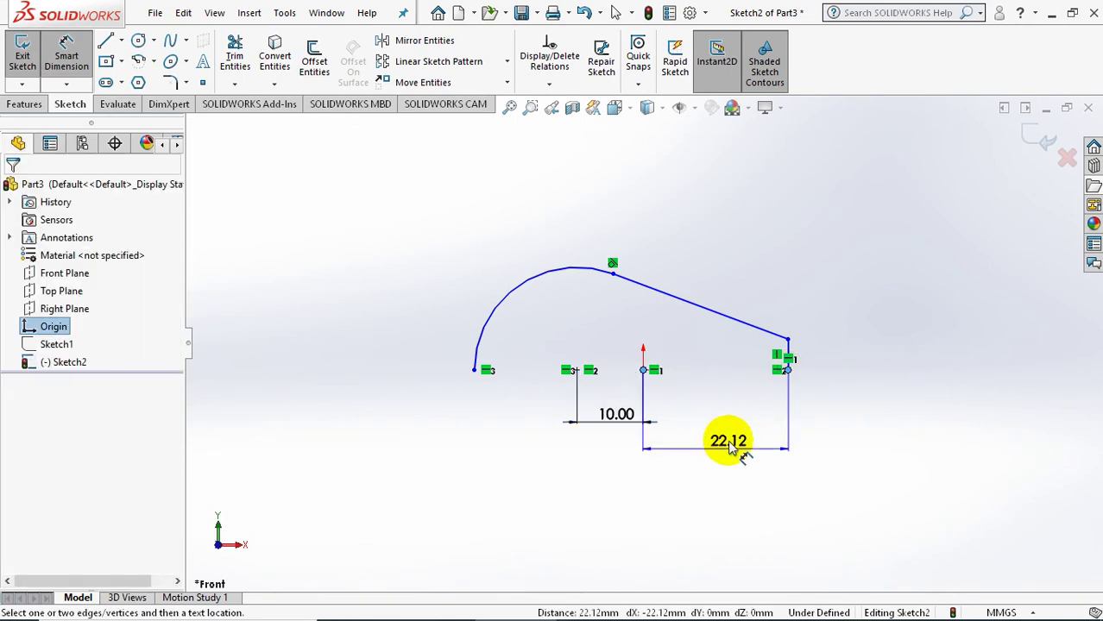
click(723, 429)
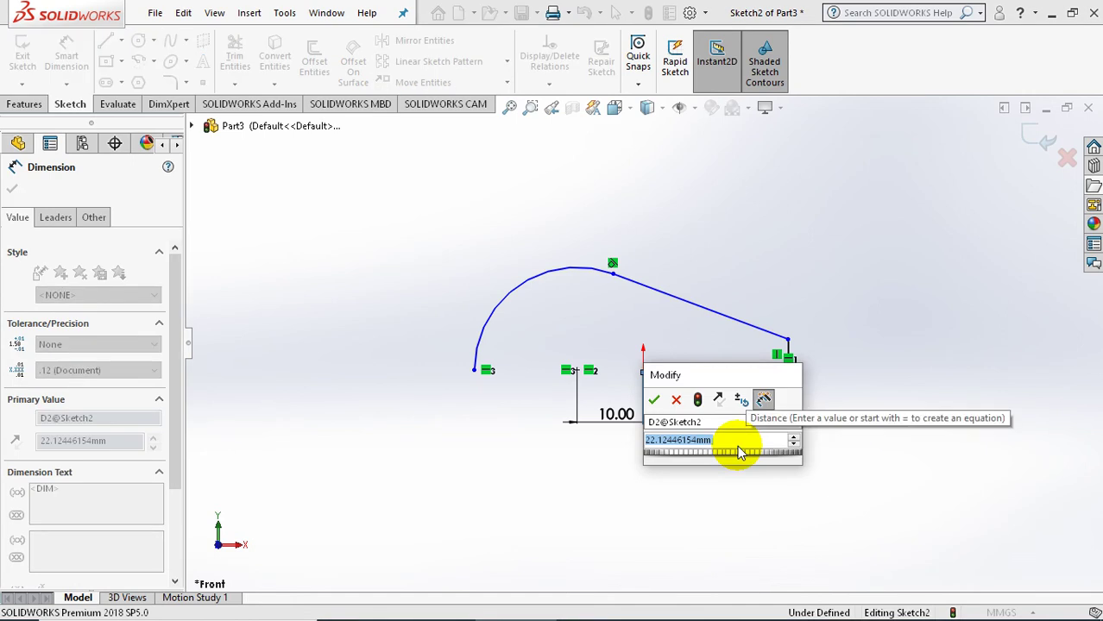
text(40)
key(Return)
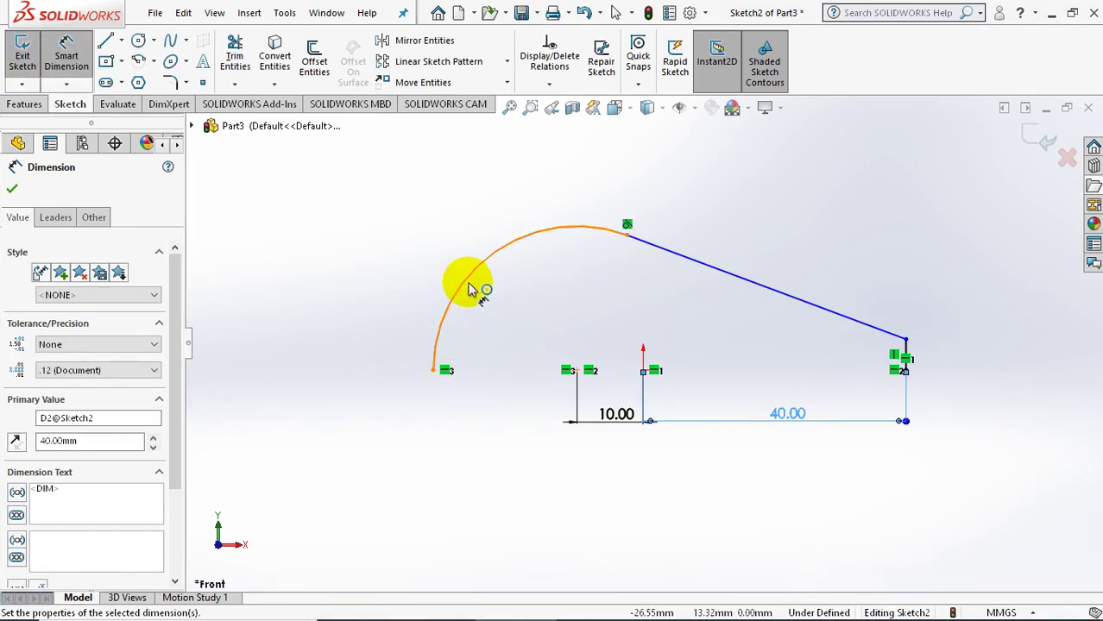
- Set the arc radius to 25 mm and the right vertical edge to 15 mm, then exit the sketch
click(459, 275)
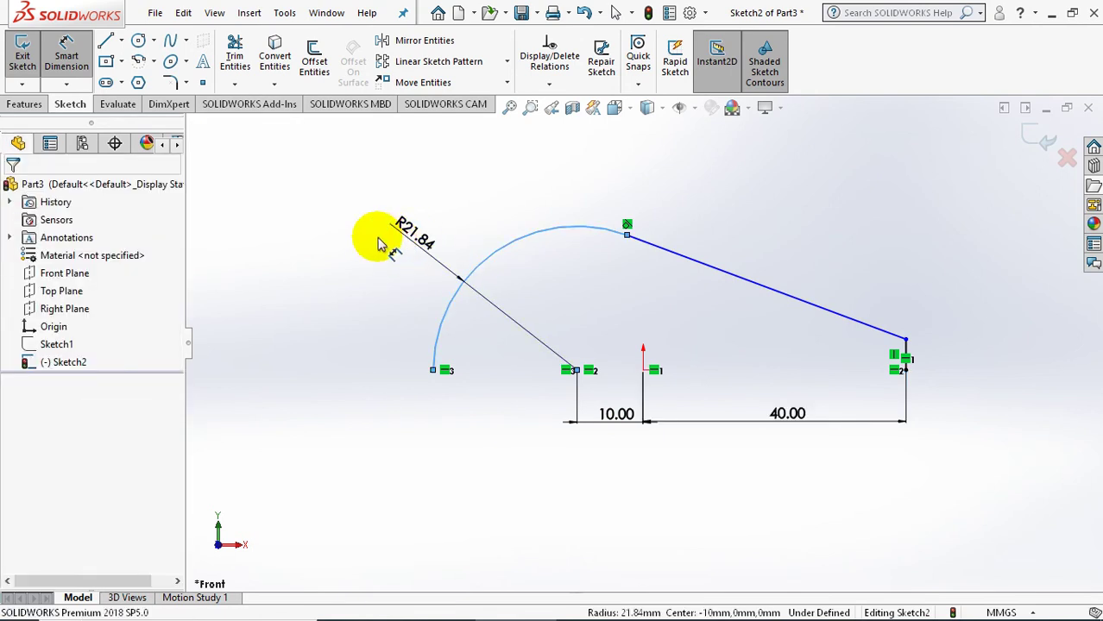
click(381, 244)
text(25)
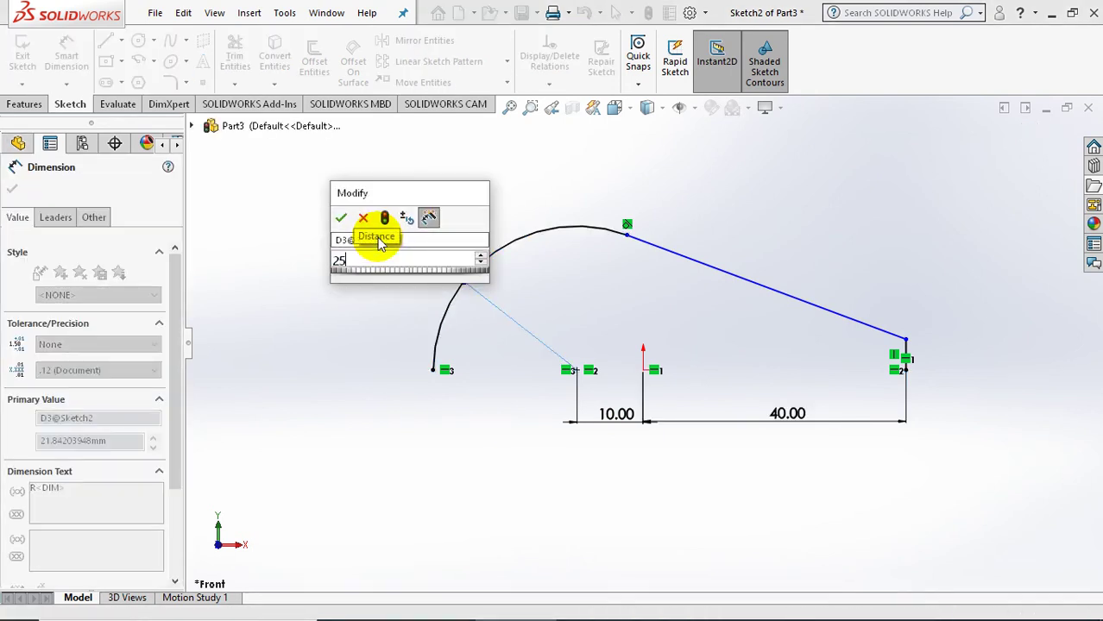
key(Escape)
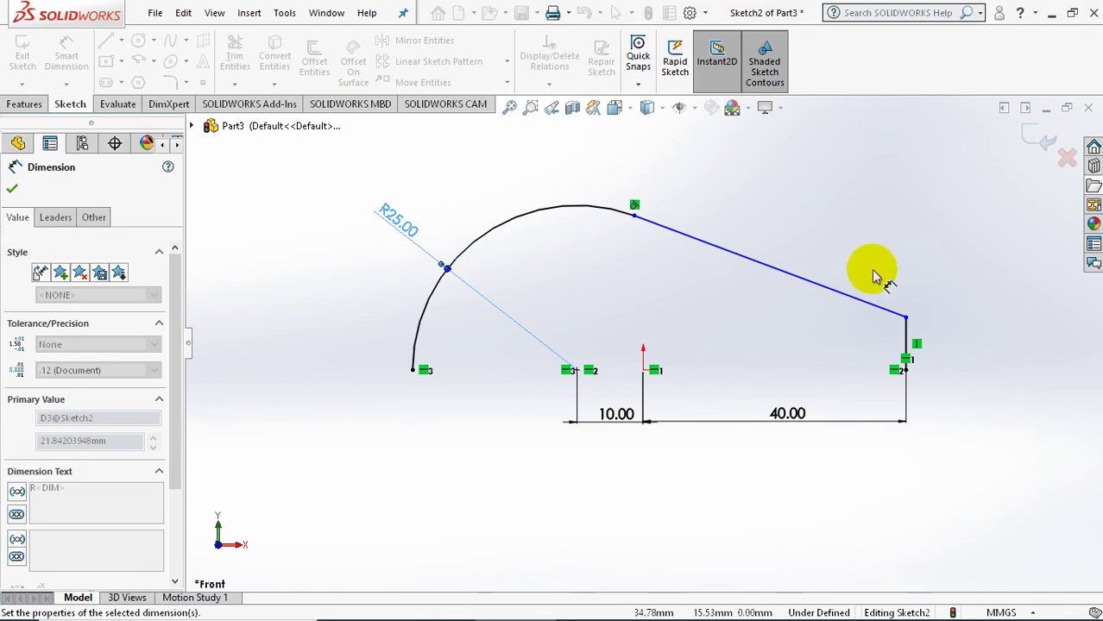
click(914, 332)
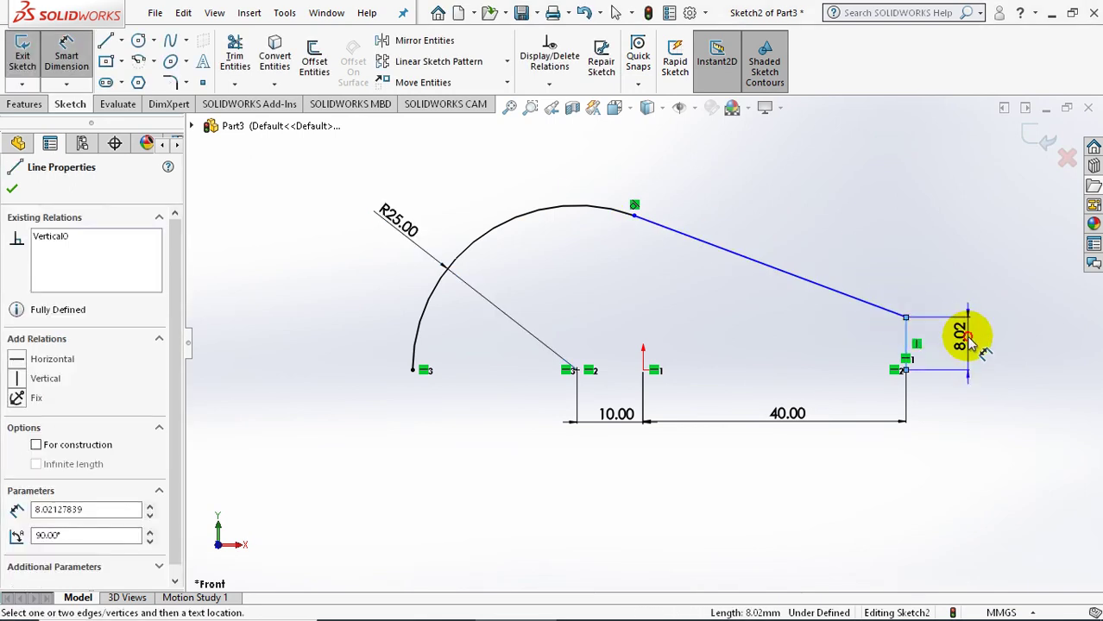
click(968, 339)
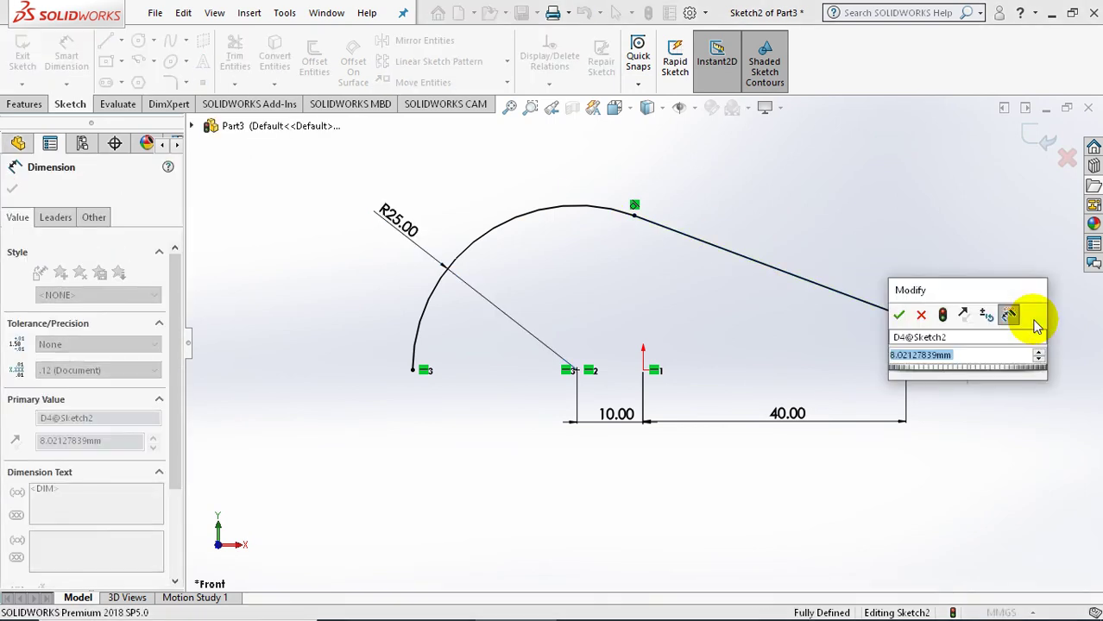
text(15)
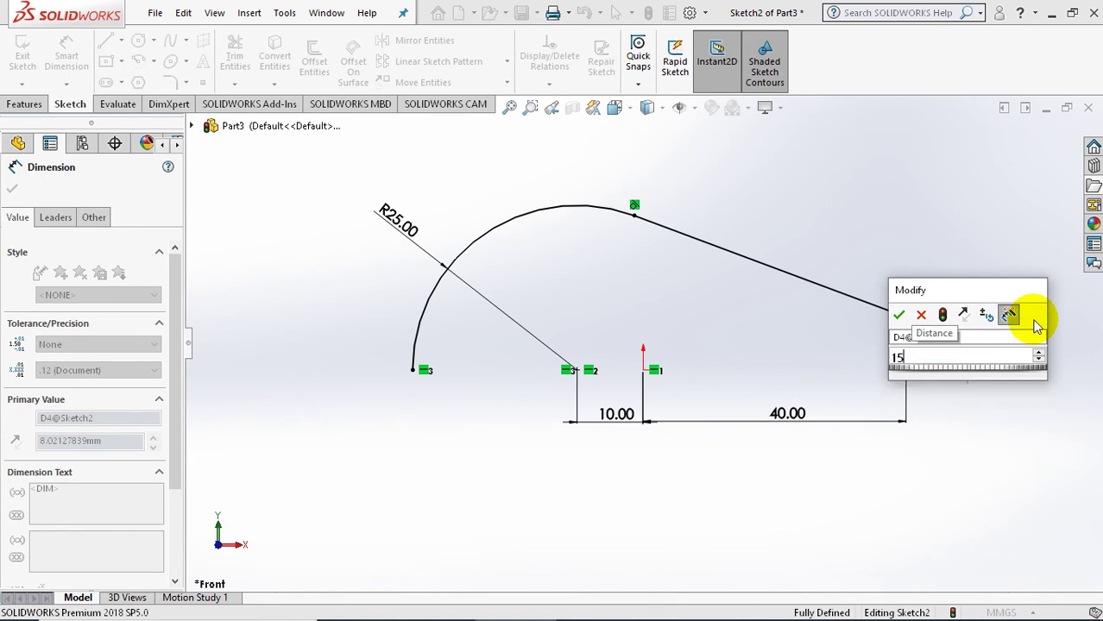
key(Return)
click(944, 201)
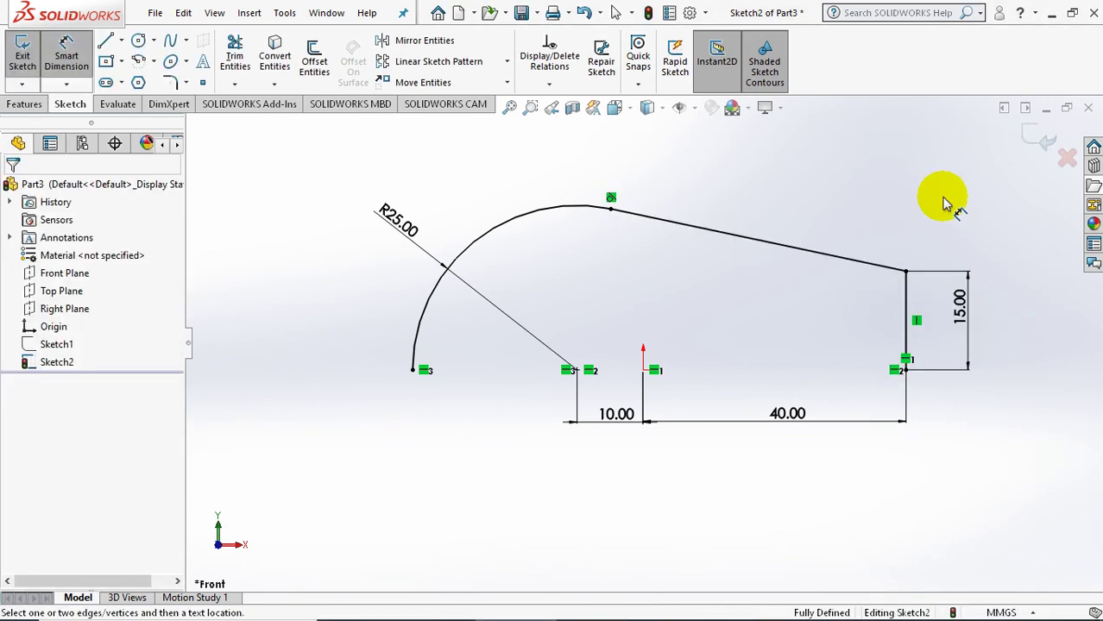
click(1034, 150)
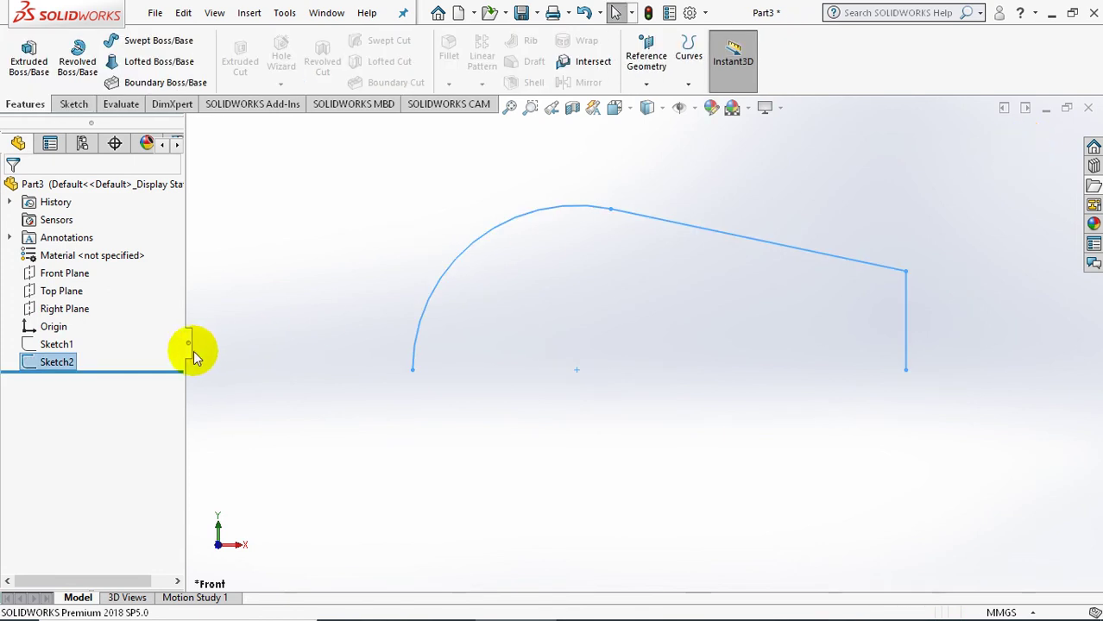
- Reopen Sketch2 and draw a horizontal centerline from the arc's lower end to the right edge's bottom
click(54, 360)
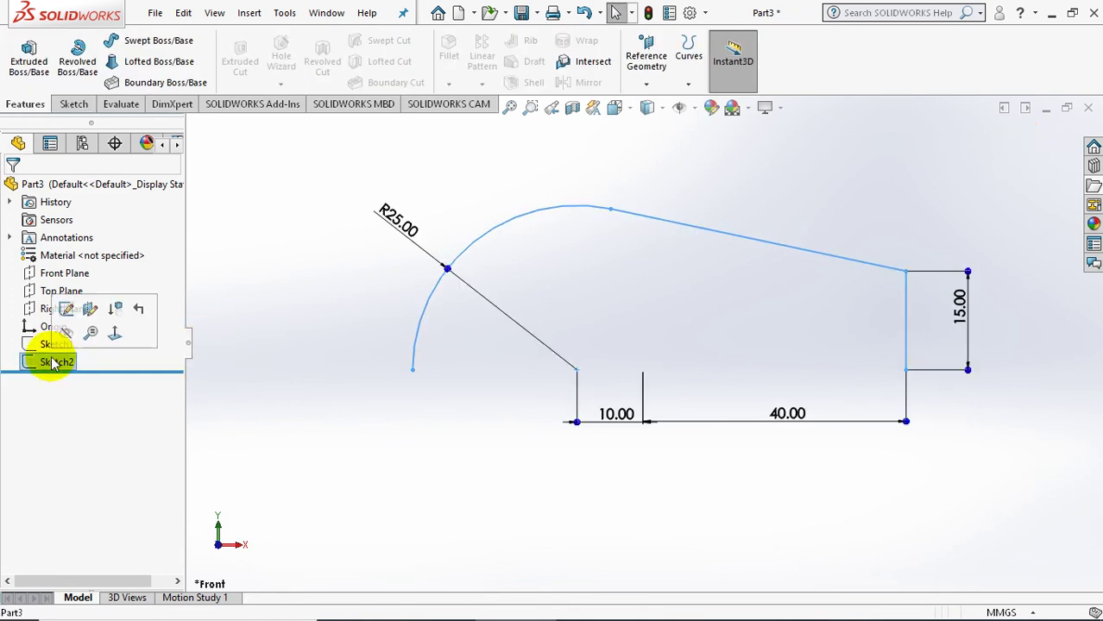
click(66, 311)
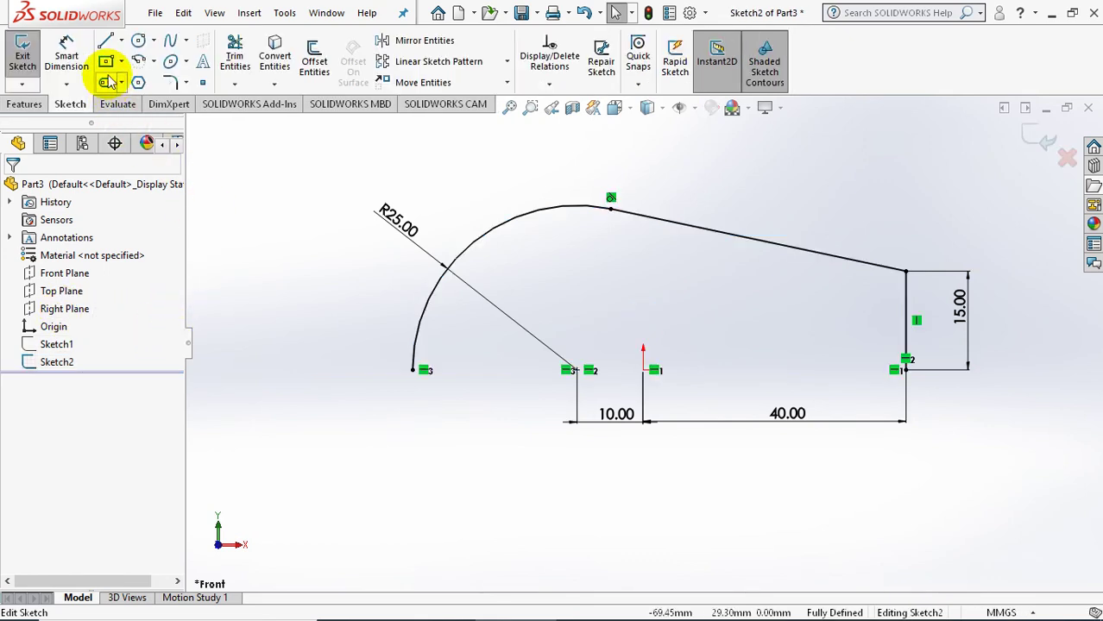
click(121, 40)
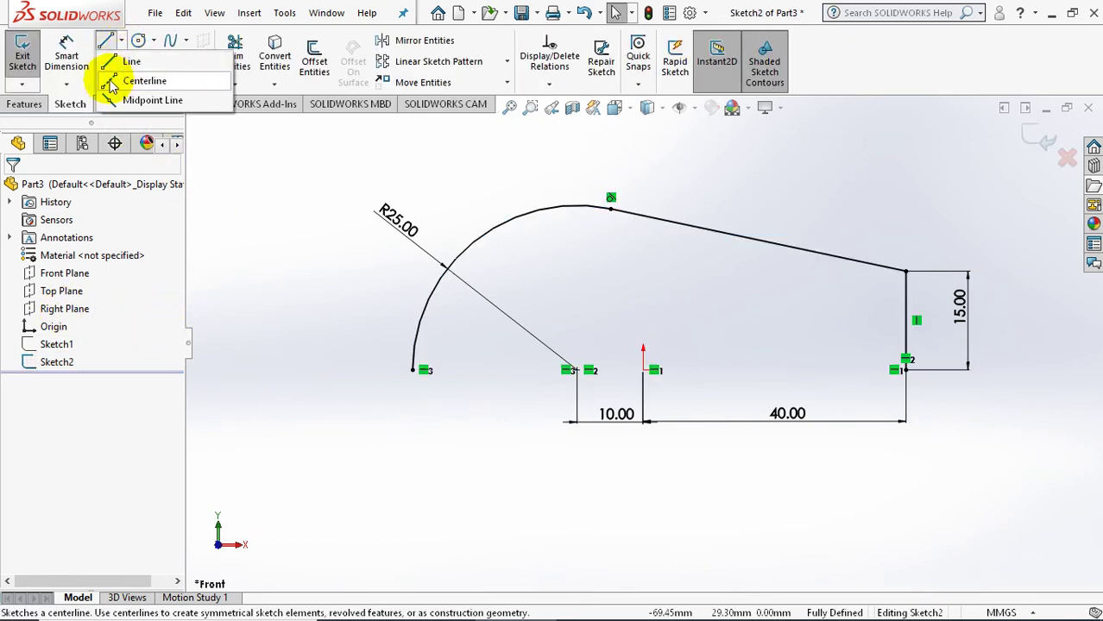
click(112, 81)
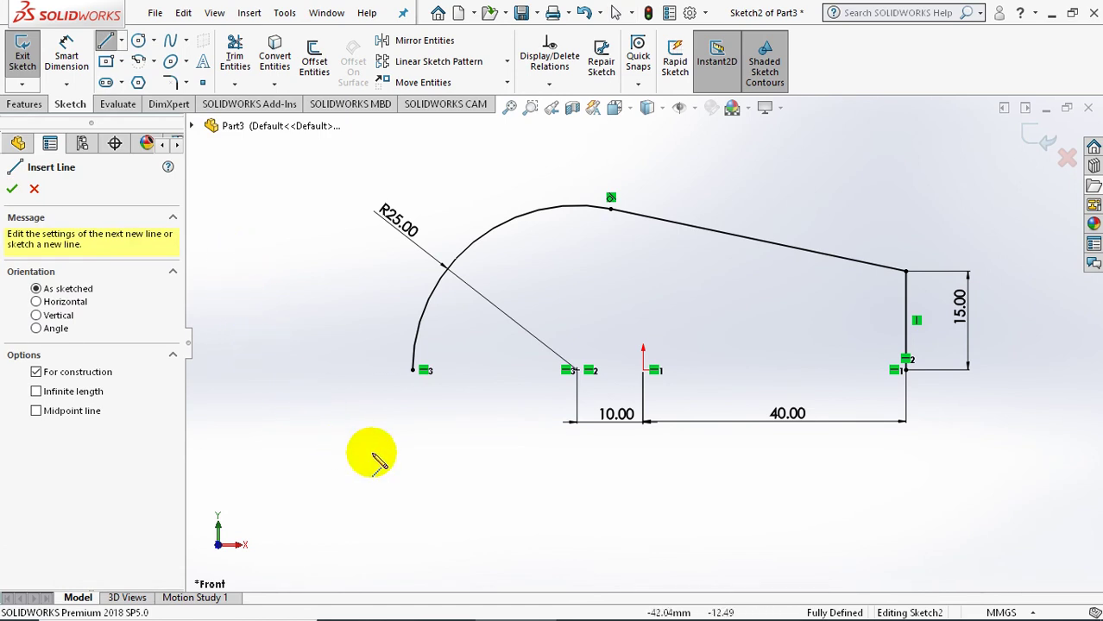
click(413, 370)
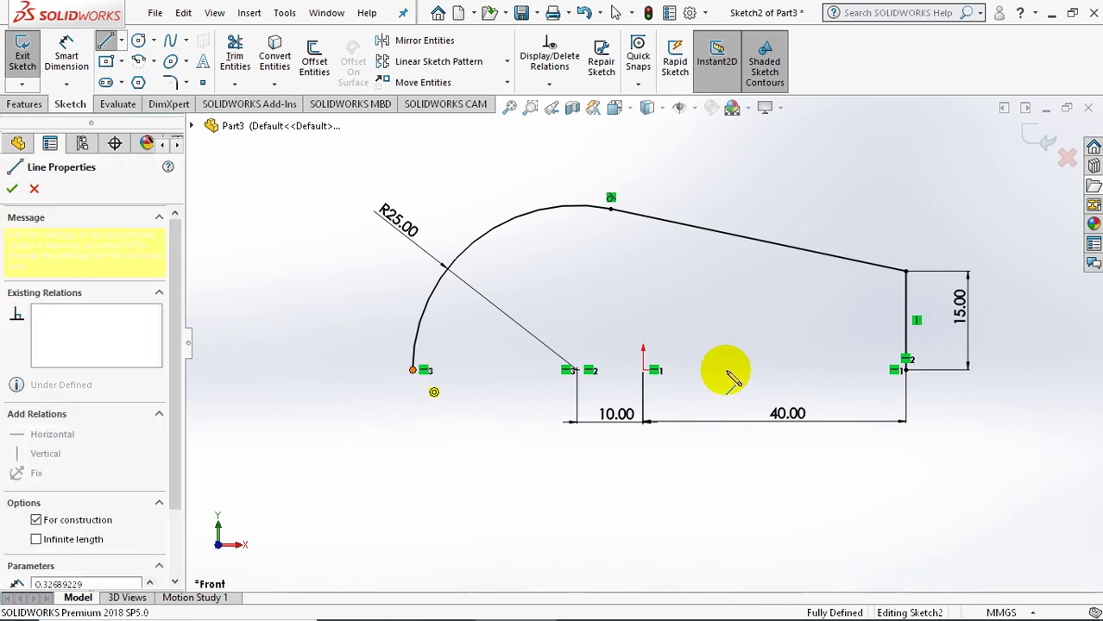
click(904, 370)
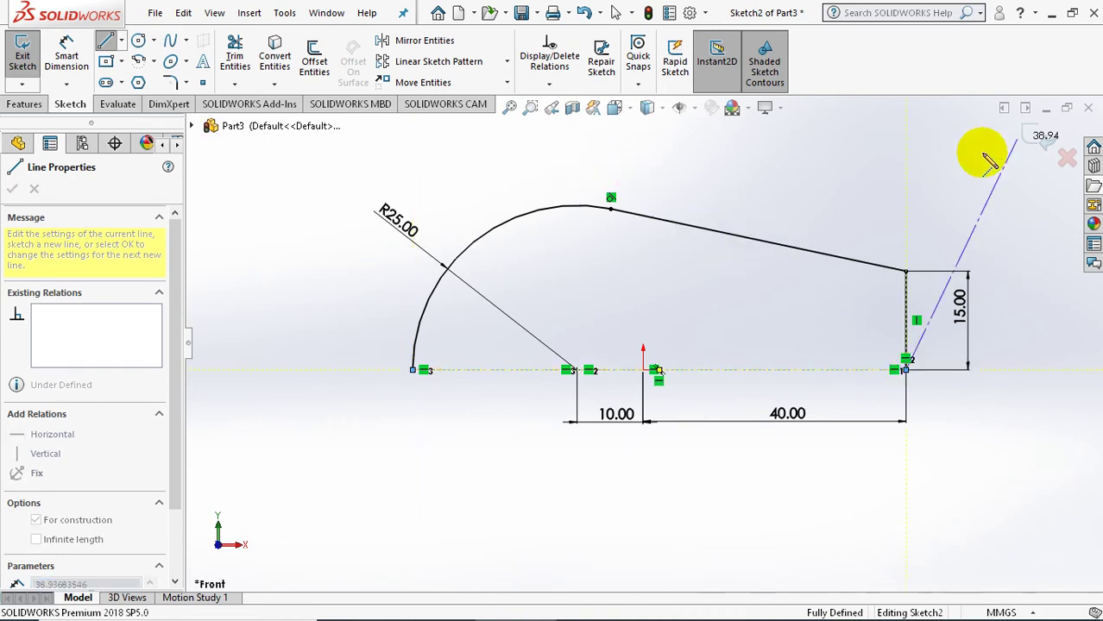
key(Escape)
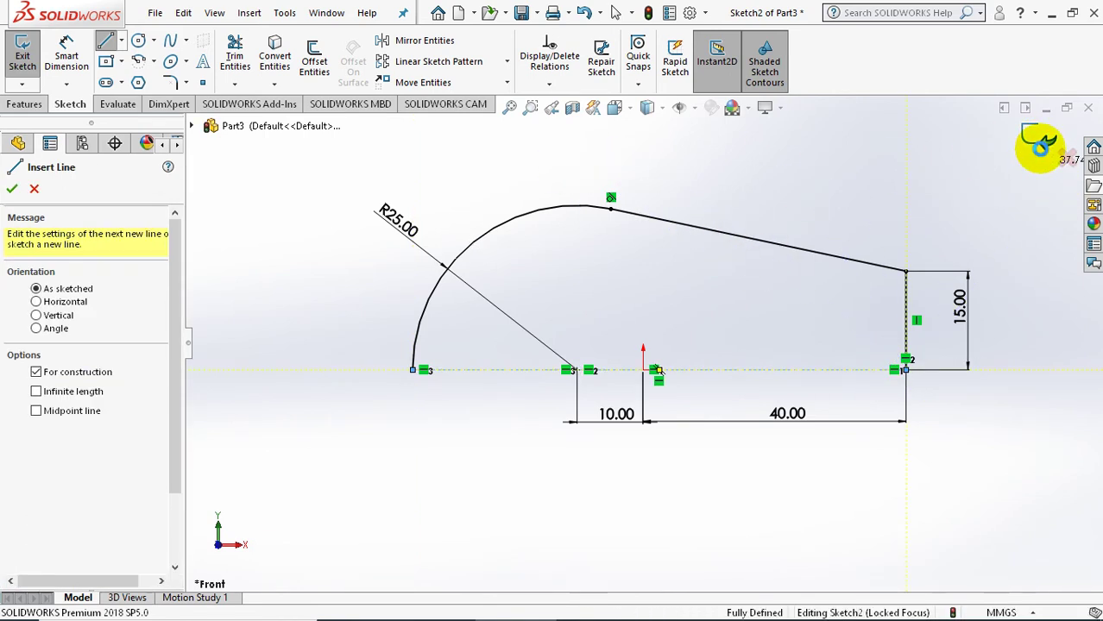
click(1040, 145)
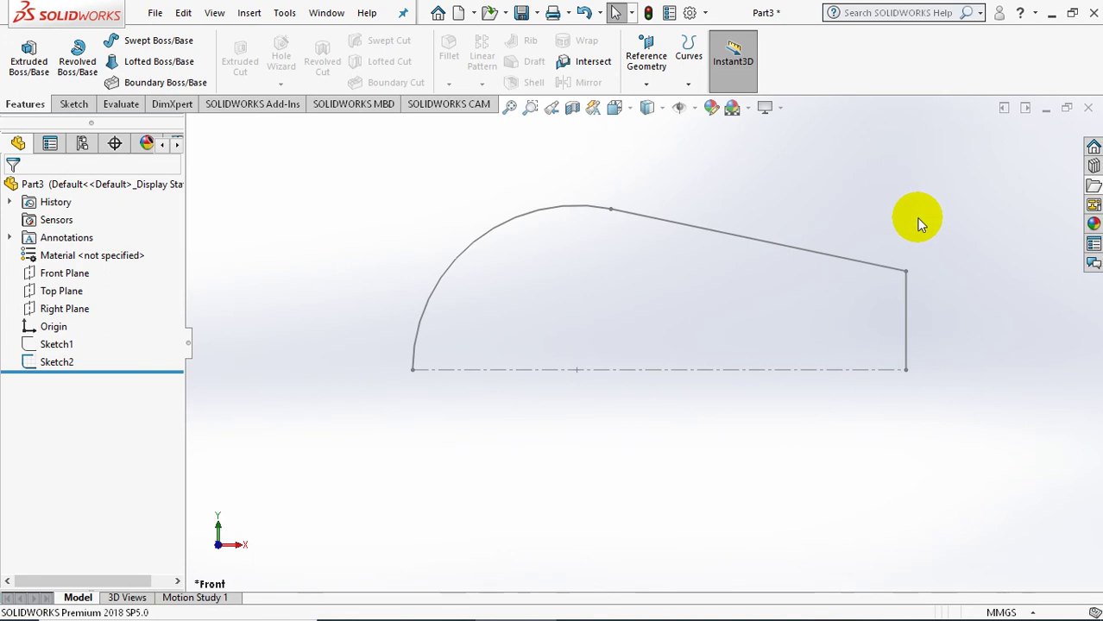
- Show Sketch1 again beside Sketch2 and launch Insert > Surface > Extrude
middle_drag(919, 223, 881, 317)
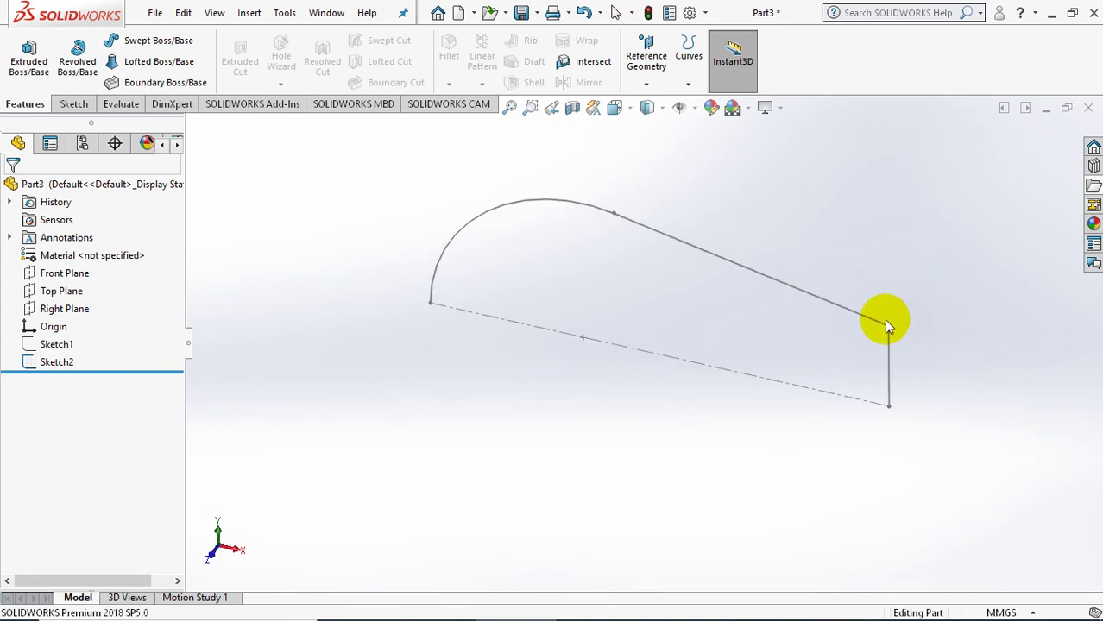
right_click(56, 345)
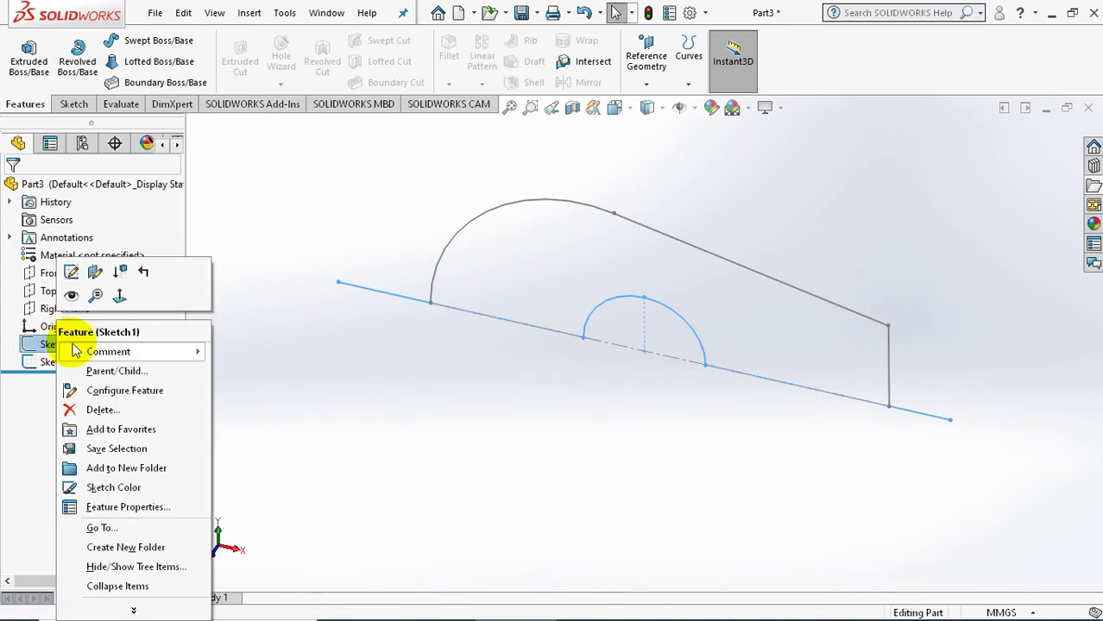
click(75, 297)
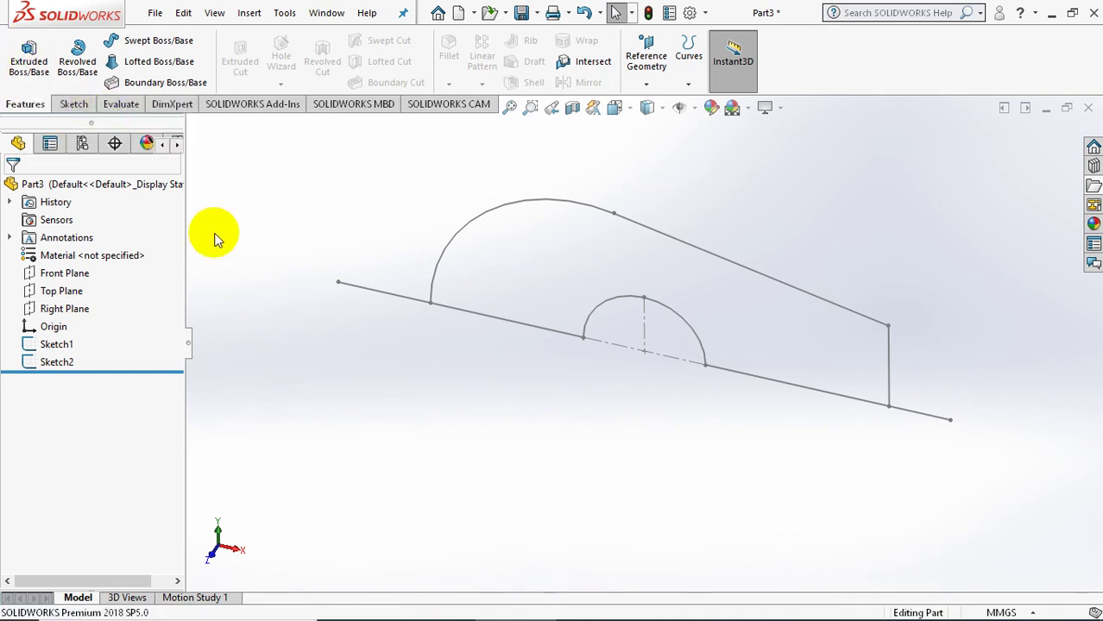
click(251, 13)
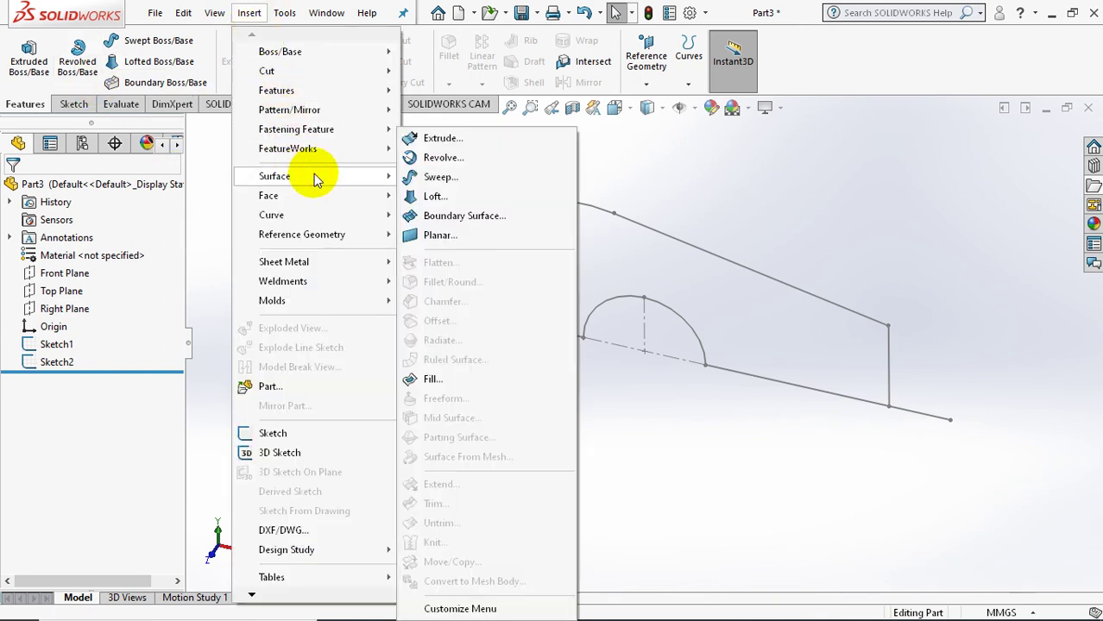
click(441, 138)
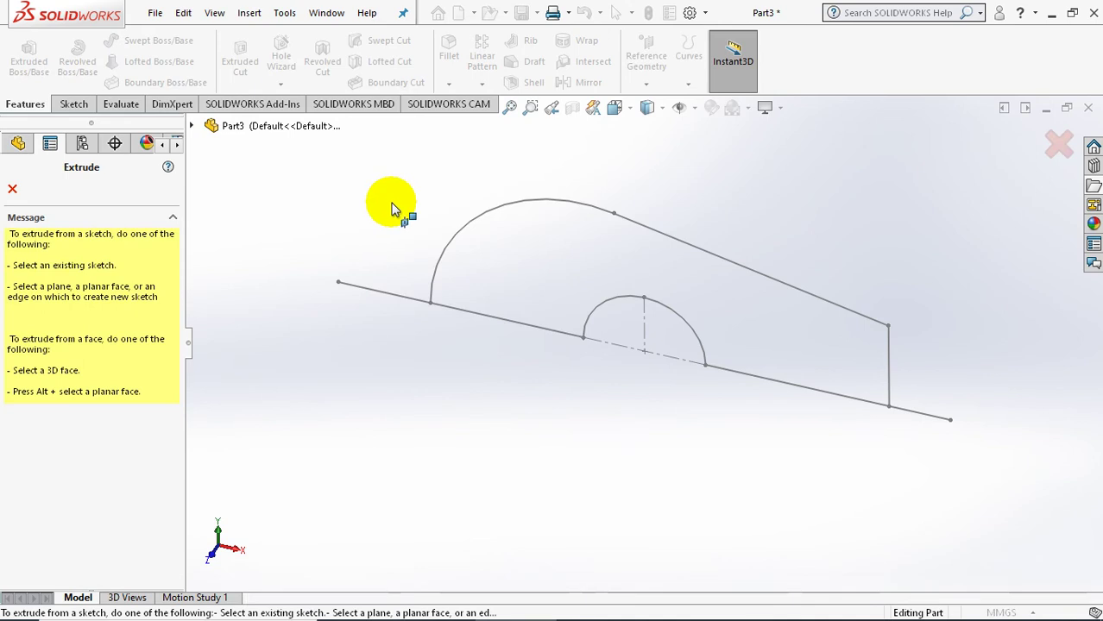
- Extrude Sketch1 into a surface 50 mm deep using a Mid Plane end condition
click(374, 288)
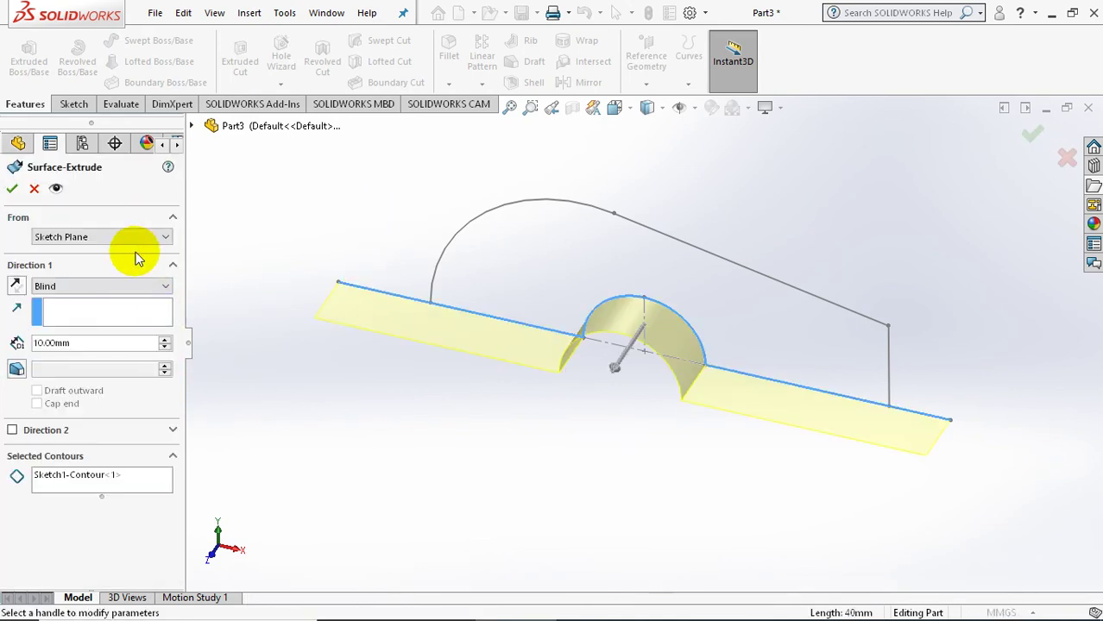
click(133, 289)
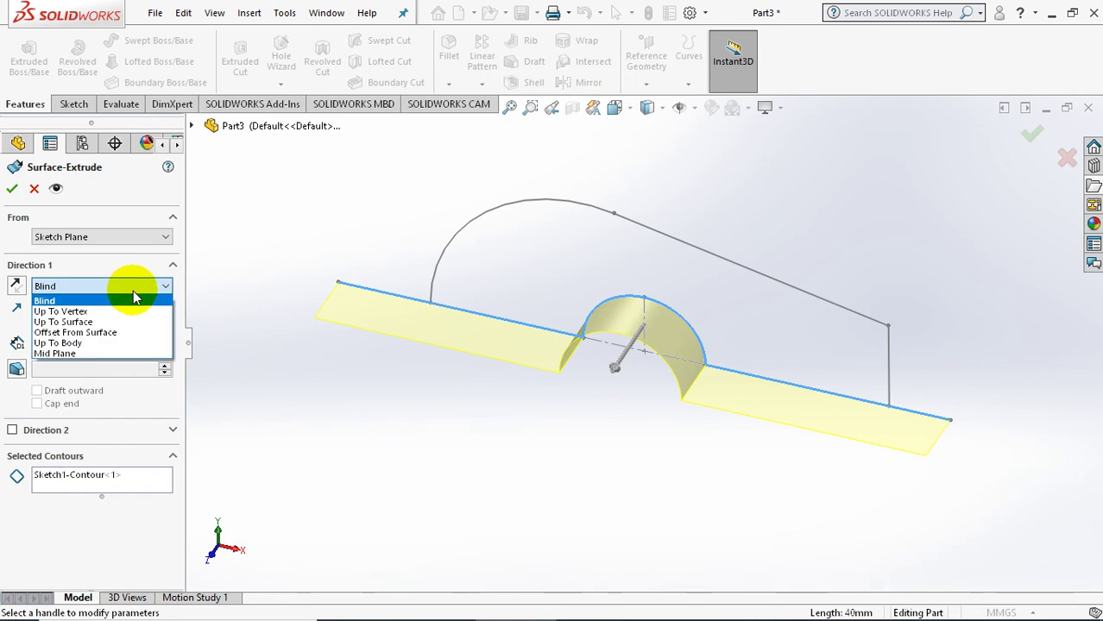
click(93, 353)
click(87, 347)
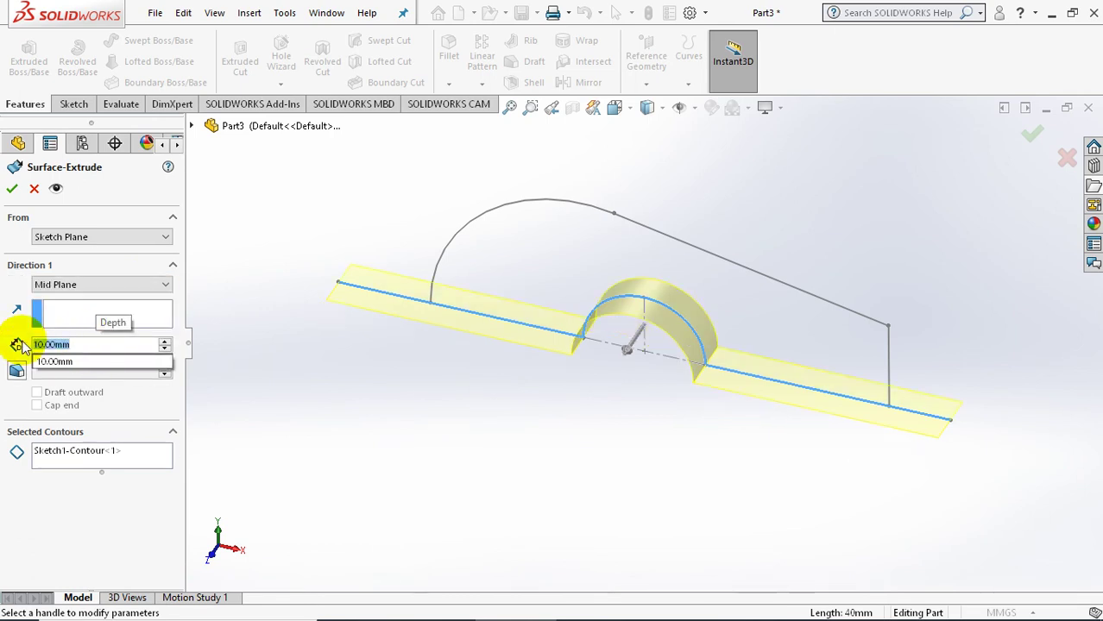
text(50)
key(Return)
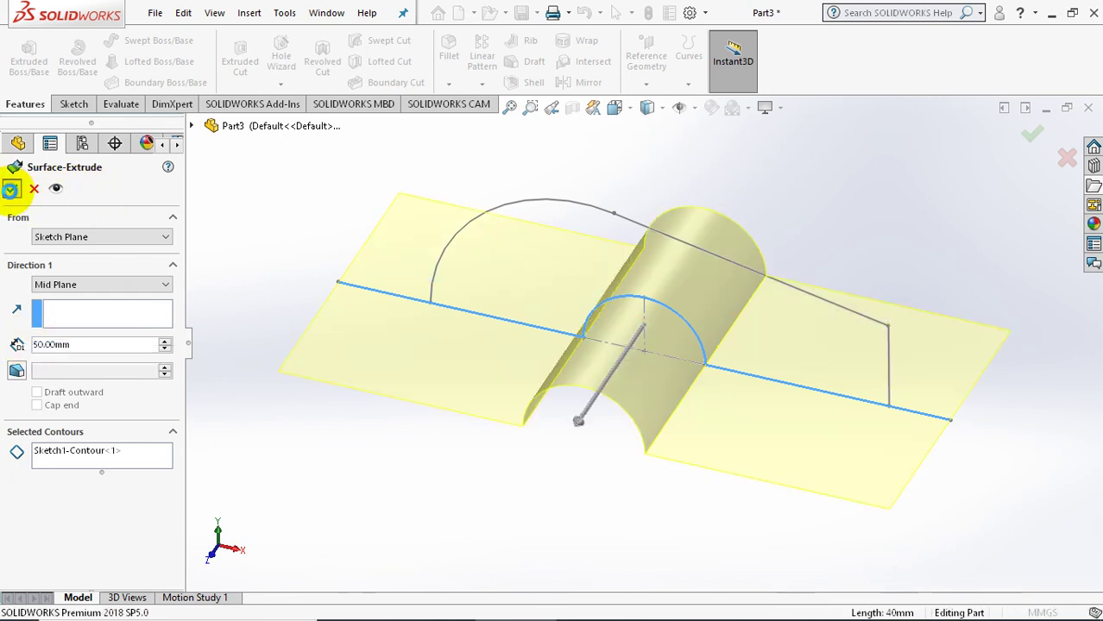
click(13, 189)
click(363, 516)
middle_drag(453, 480, 448, 474)
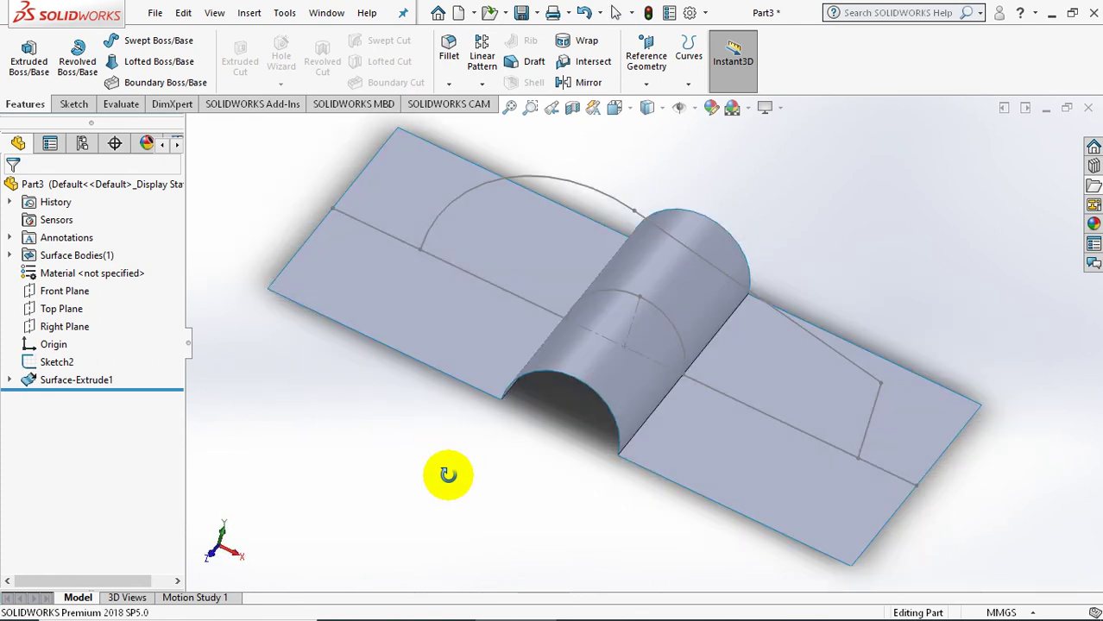
- Edit Surface-Extrude1 and change its depth from 50 mm to 100 mm
right_click(86, 386)
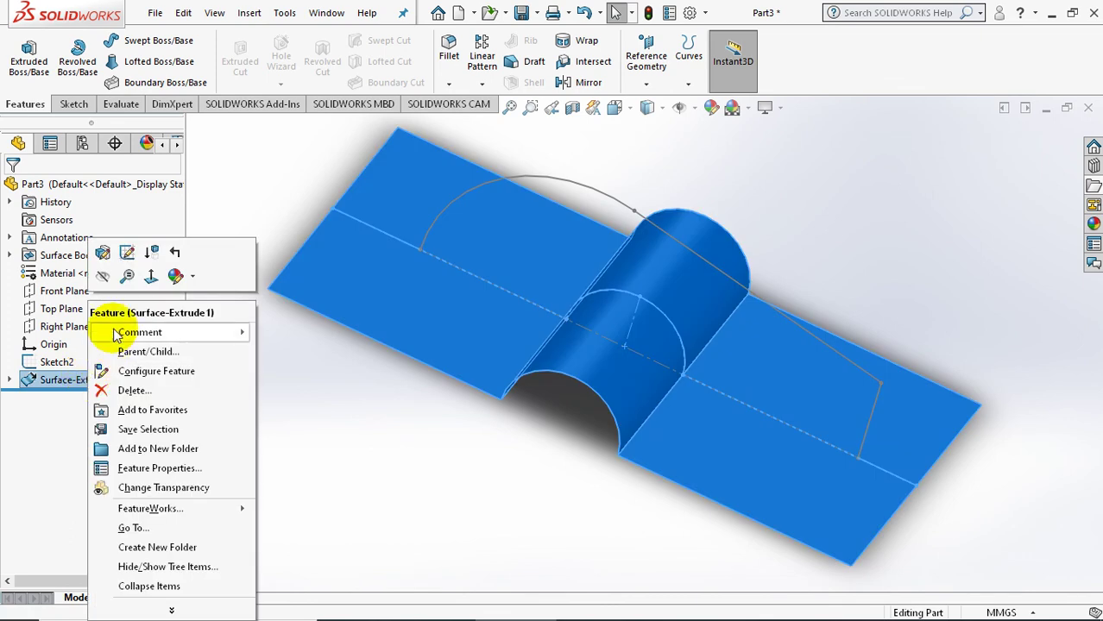
click(105, 254)
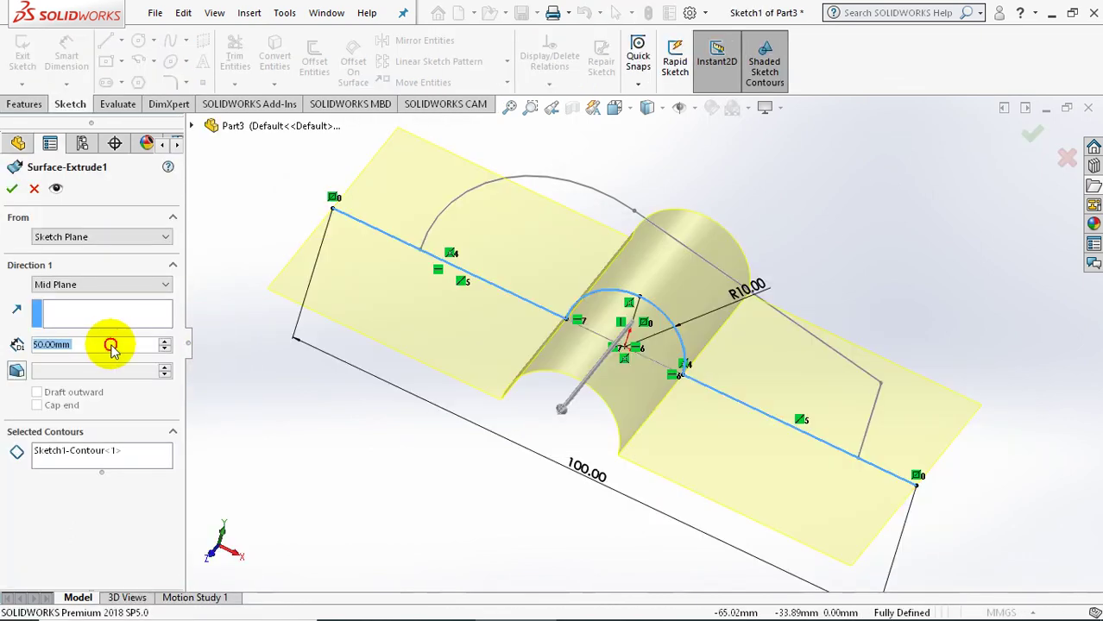
drag(94, 344, 10, 344)
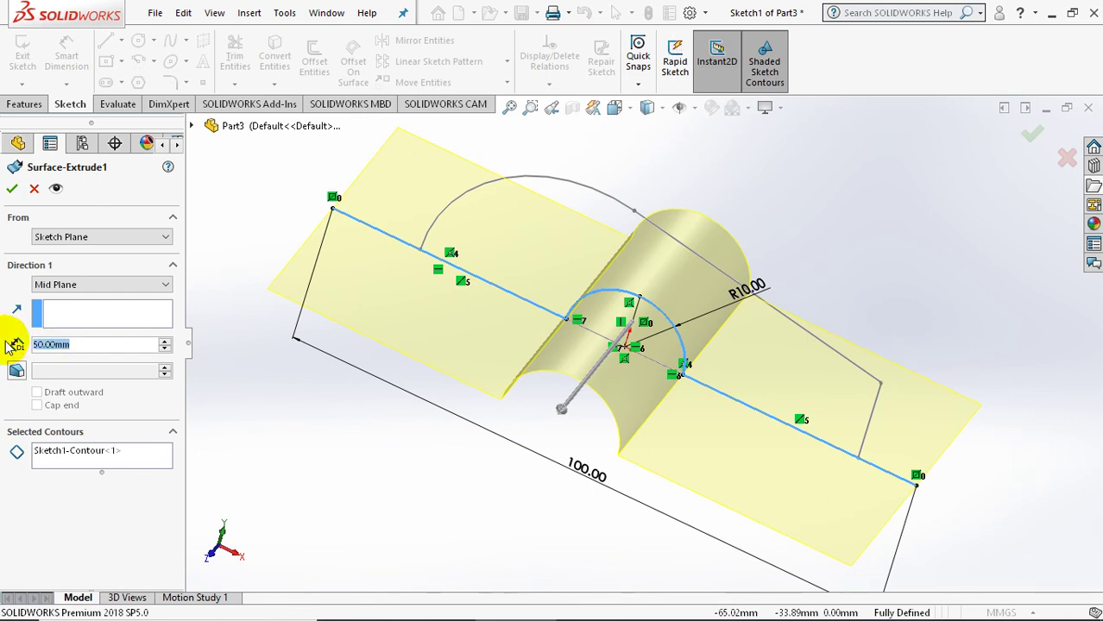
text(100)
key(Return)
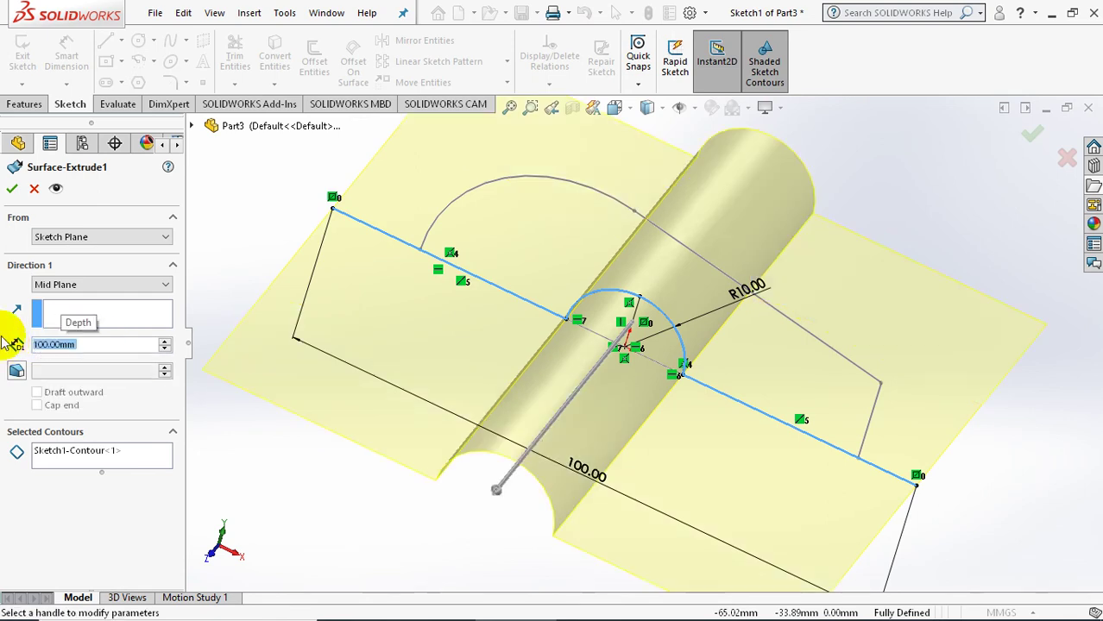
click(12, 190)
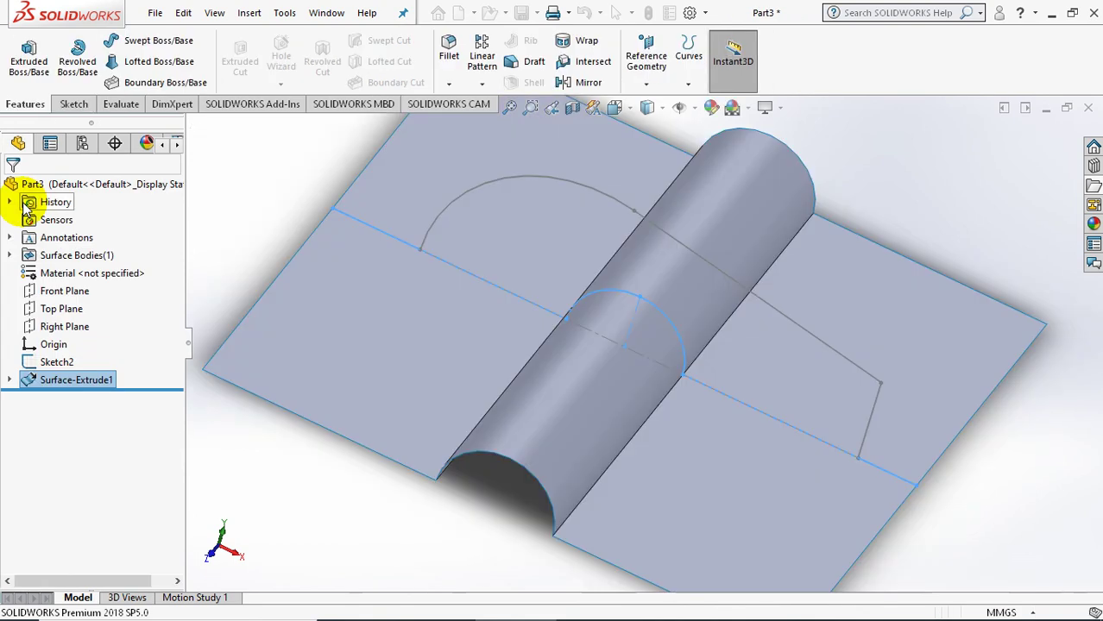
scroll(361, 362, up, 3)
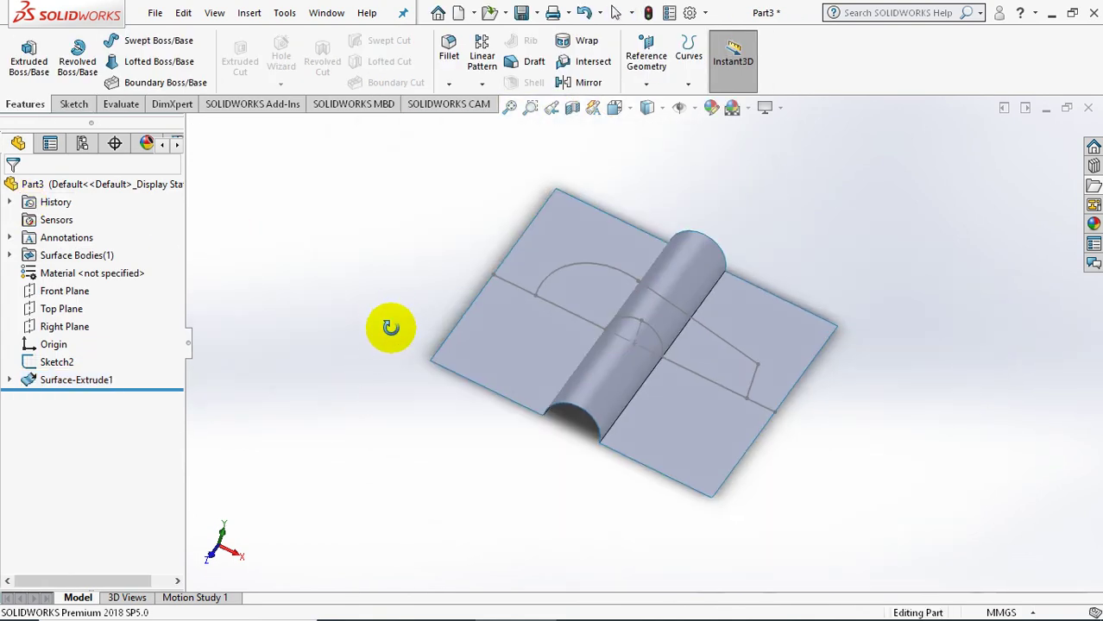
middle_drag(394, 314, 378, 311)
scroll(668, 267, down, 2)
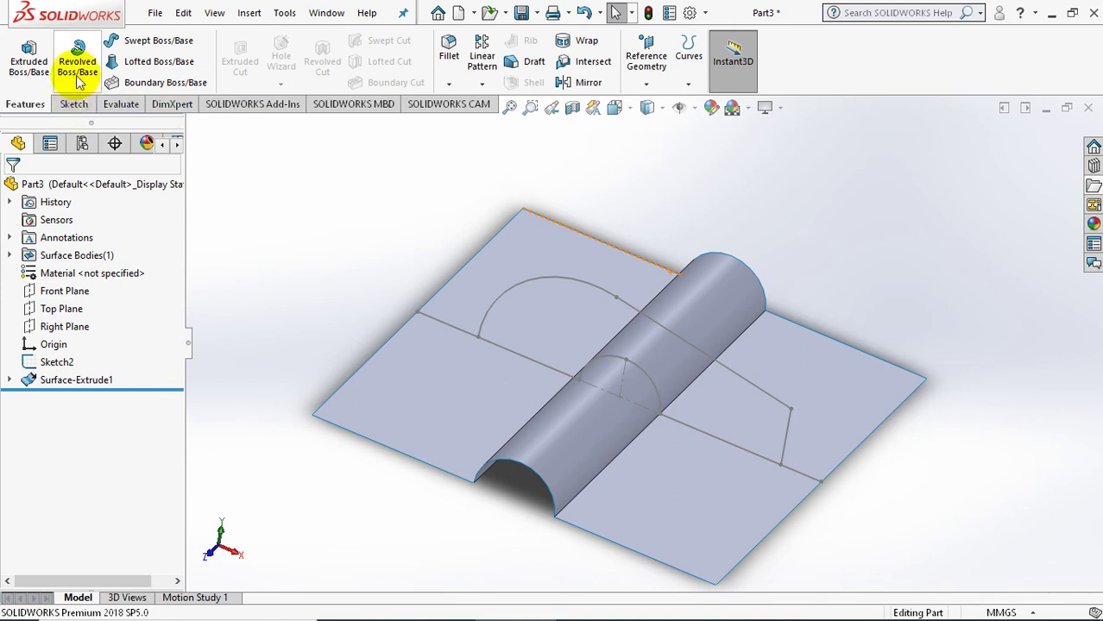
- Surface-revolve the dome-and-taper sketch 180° with a Mid Plane direction
click(248, 12)
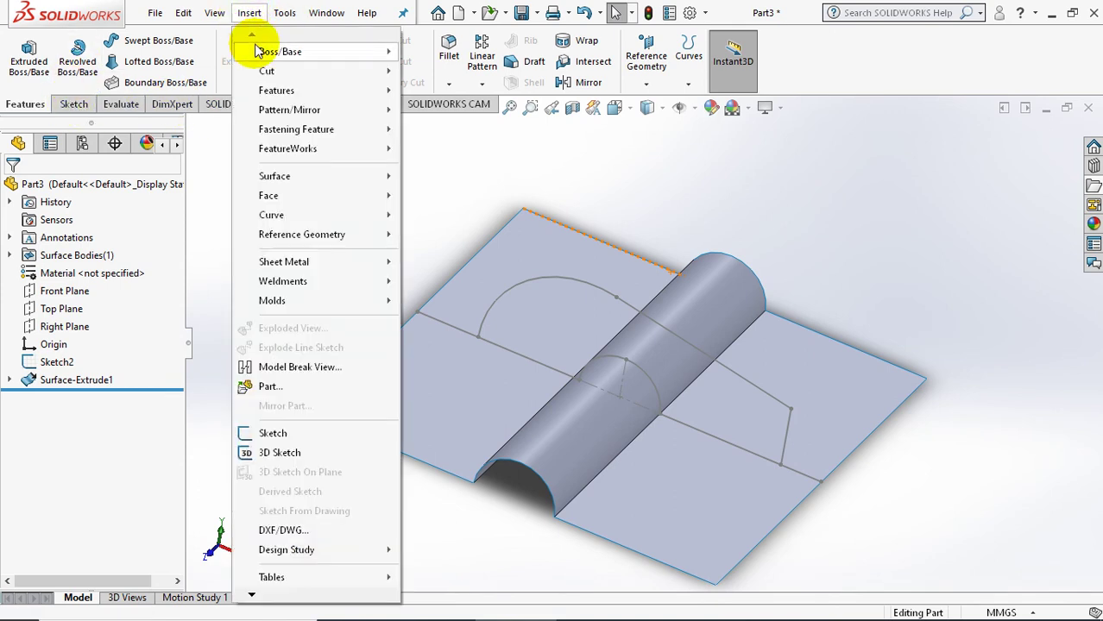
mouse_move(274, 176)
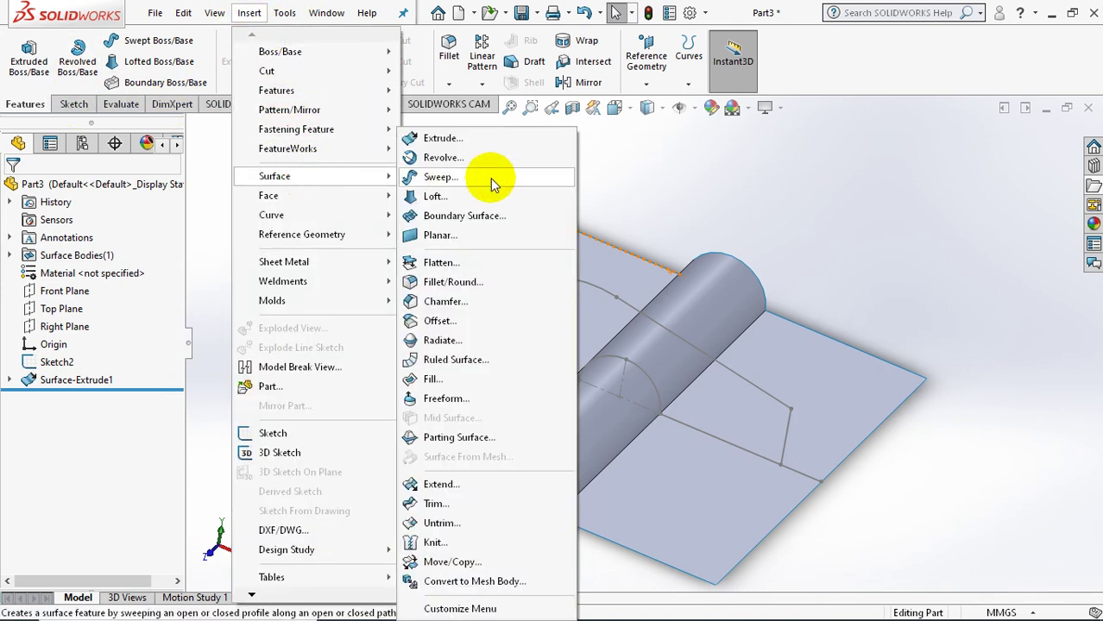
click(471, 159)
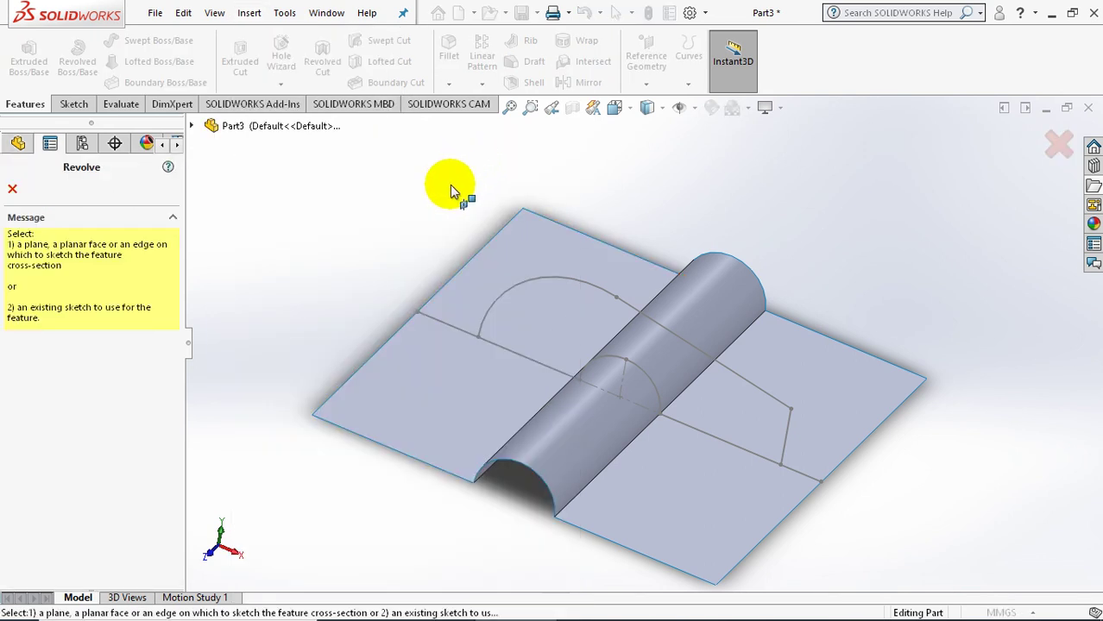
click(517, 275)
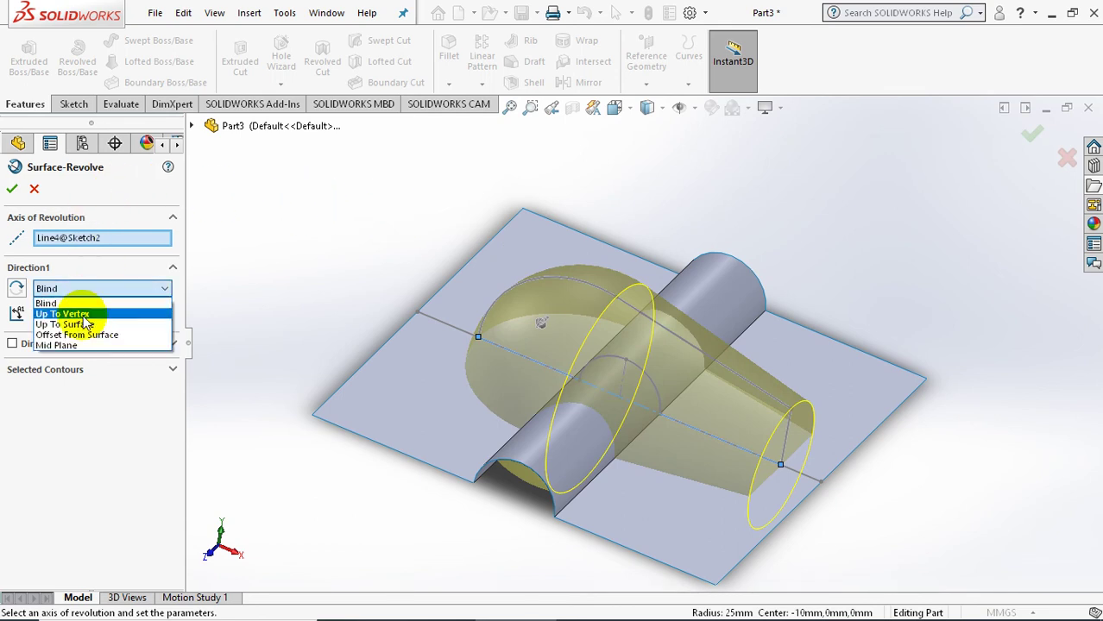
click(73, 345)
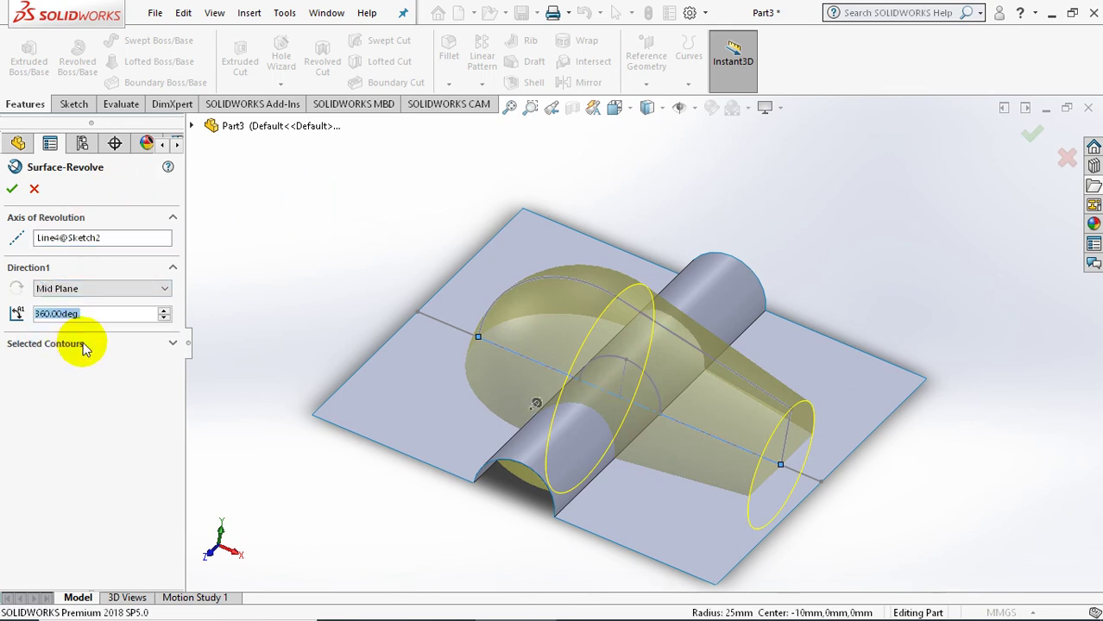
text(18)
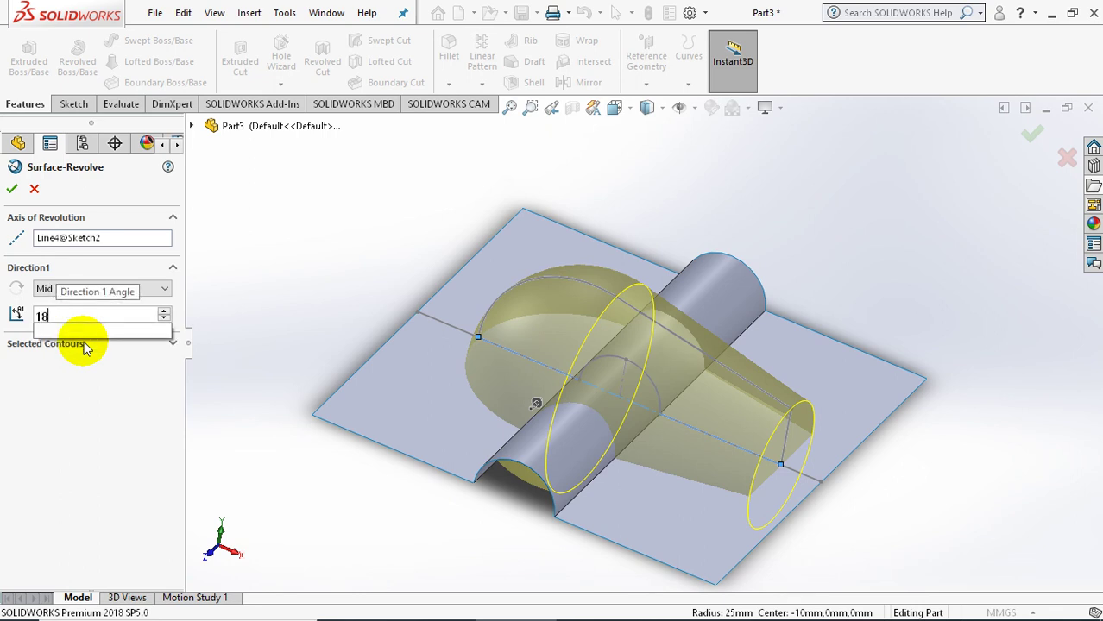
text(0)
key(Return)
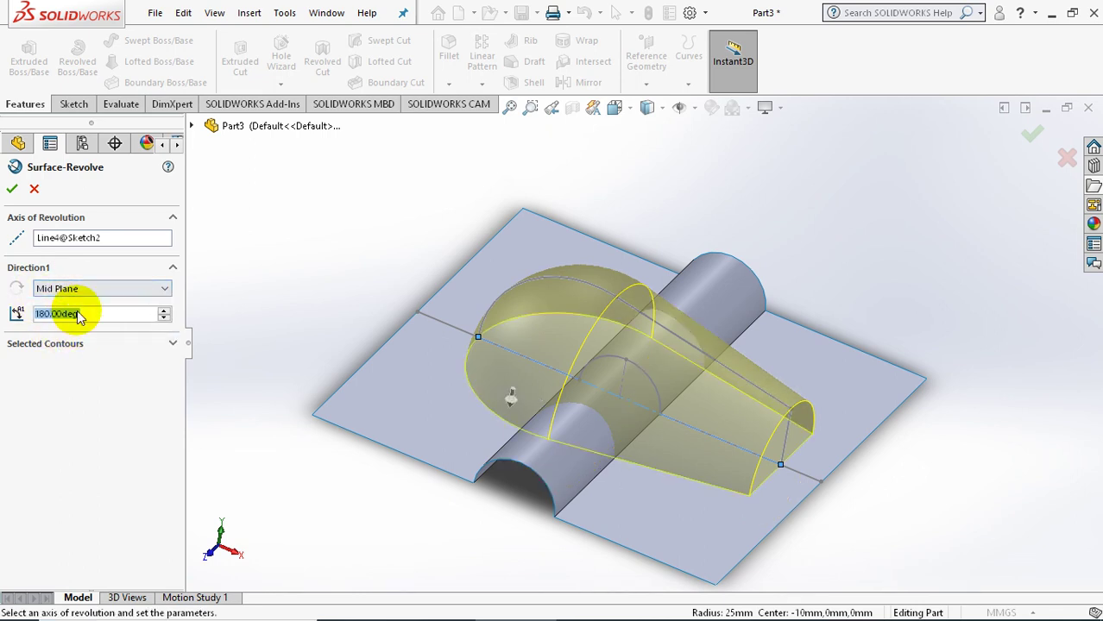
click(13, 189)
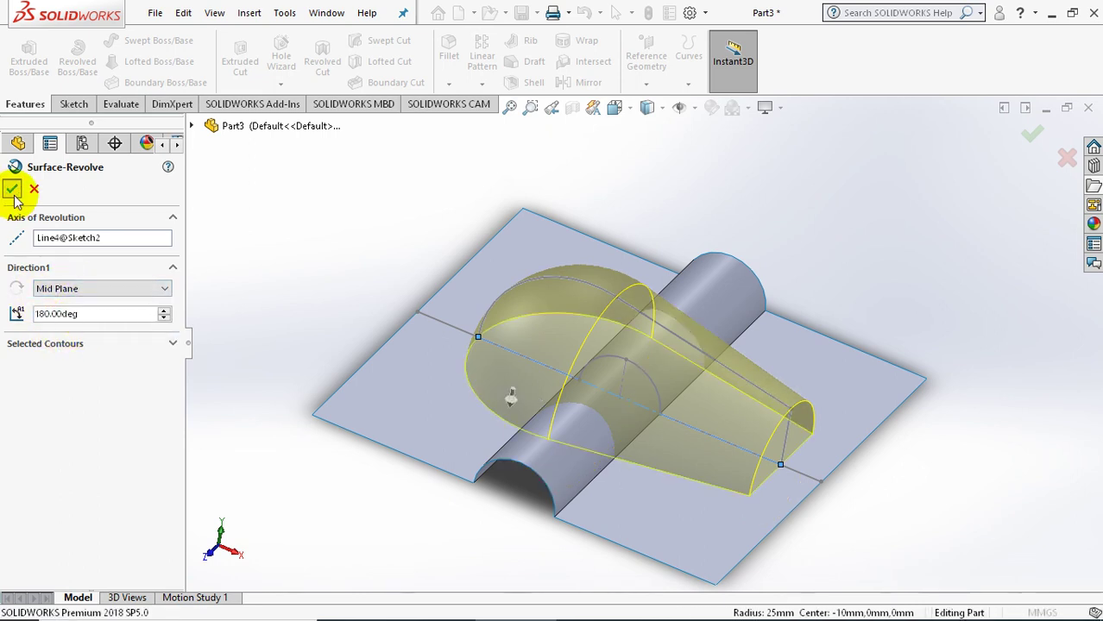
mouse_move(382, 370)
middle_down()
mouse_move(450, 164)
mouse_move(396, 316)
middle_up()
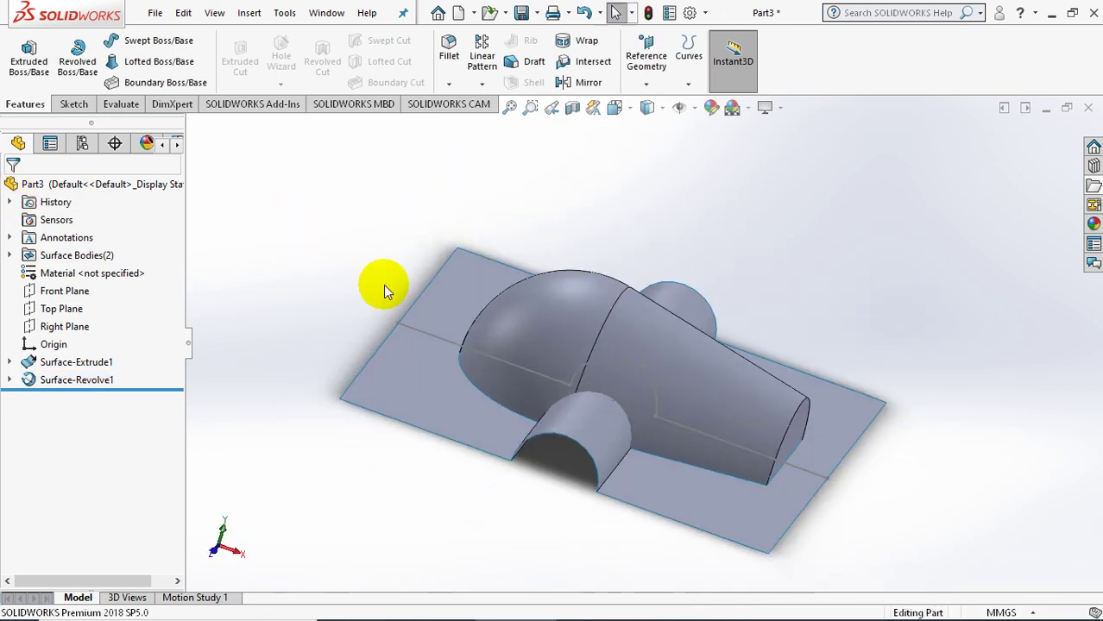
- Trim the flat sheet using Surface-Revolve1 as the trim tool, keeping the sheet area
click(252, 13)
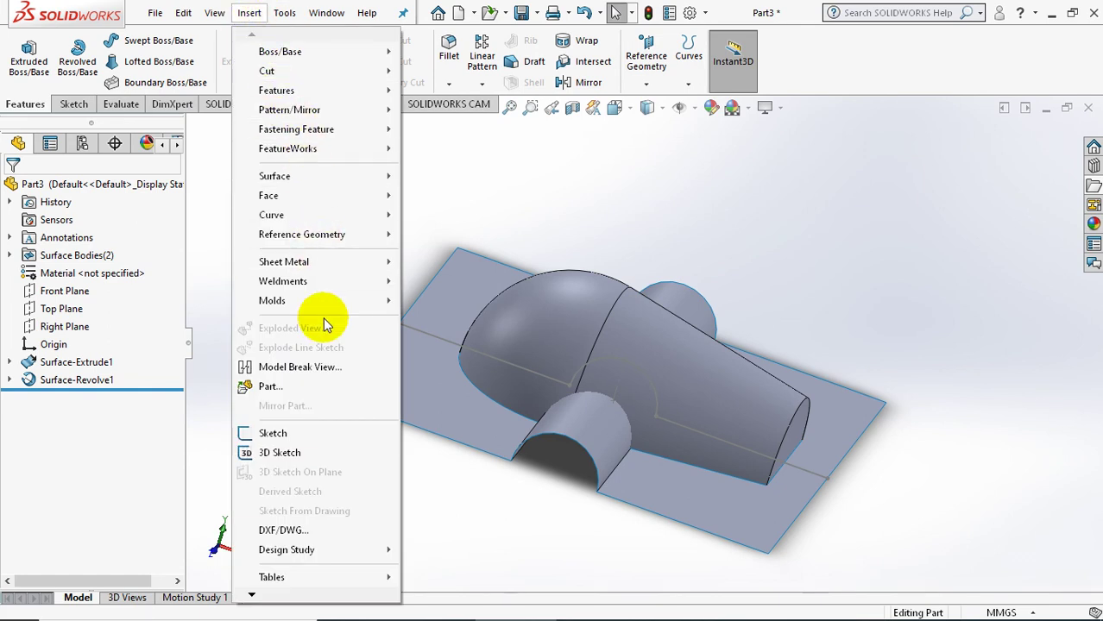
mouse_move(274, 176)
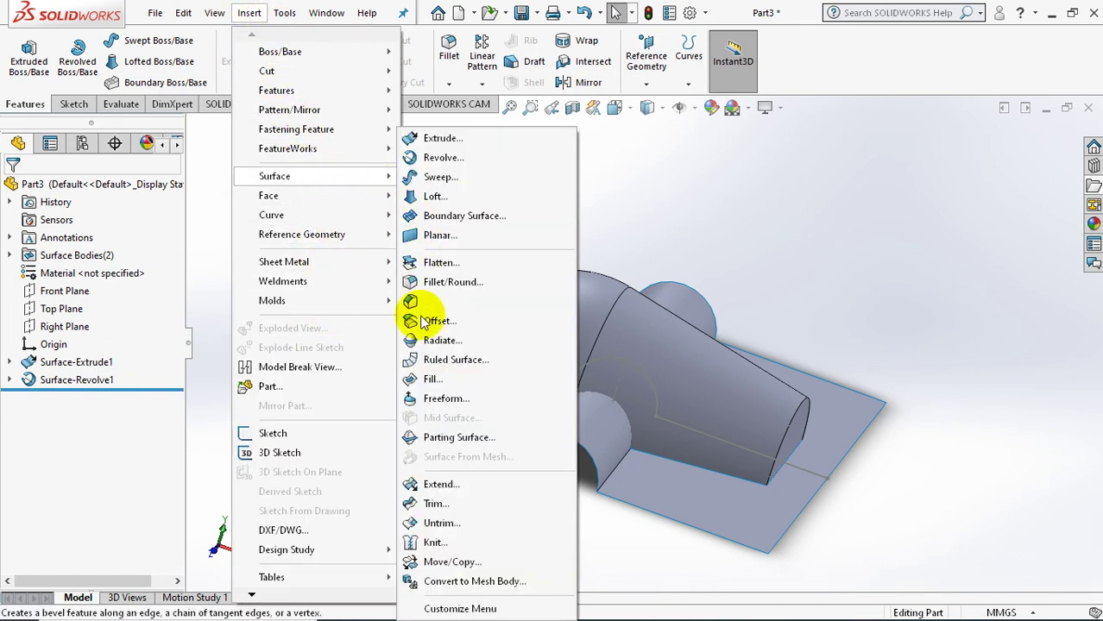
click(431, 503)
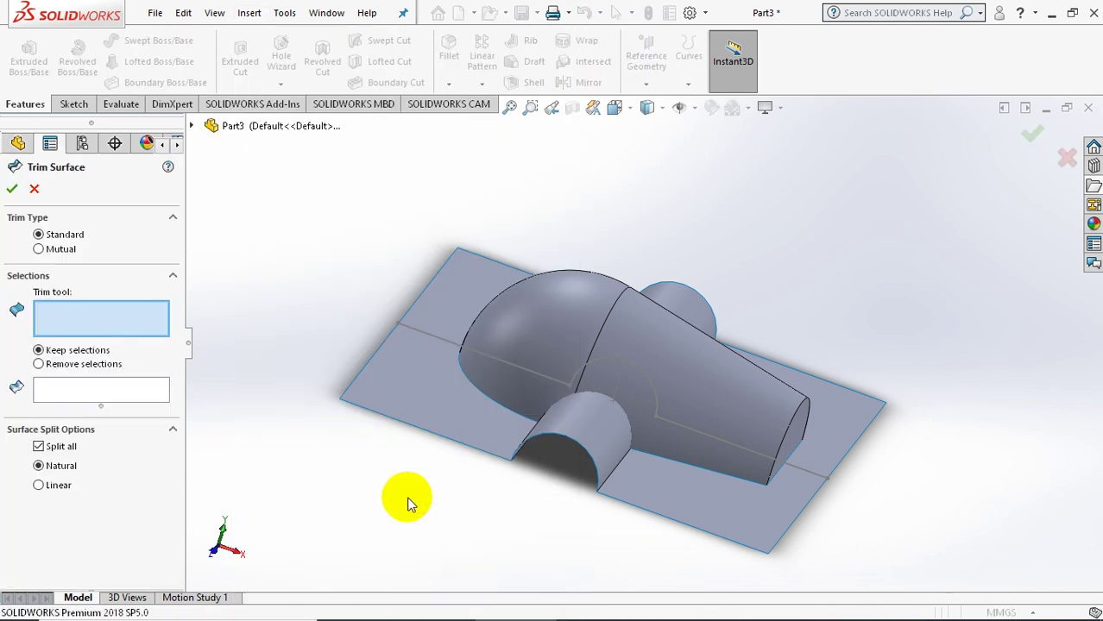
mouse_move(275, 313)
middle_down()
mouse_move(406, 455)
mouse_move(394, 469)
middle_up()
click(555, 320)
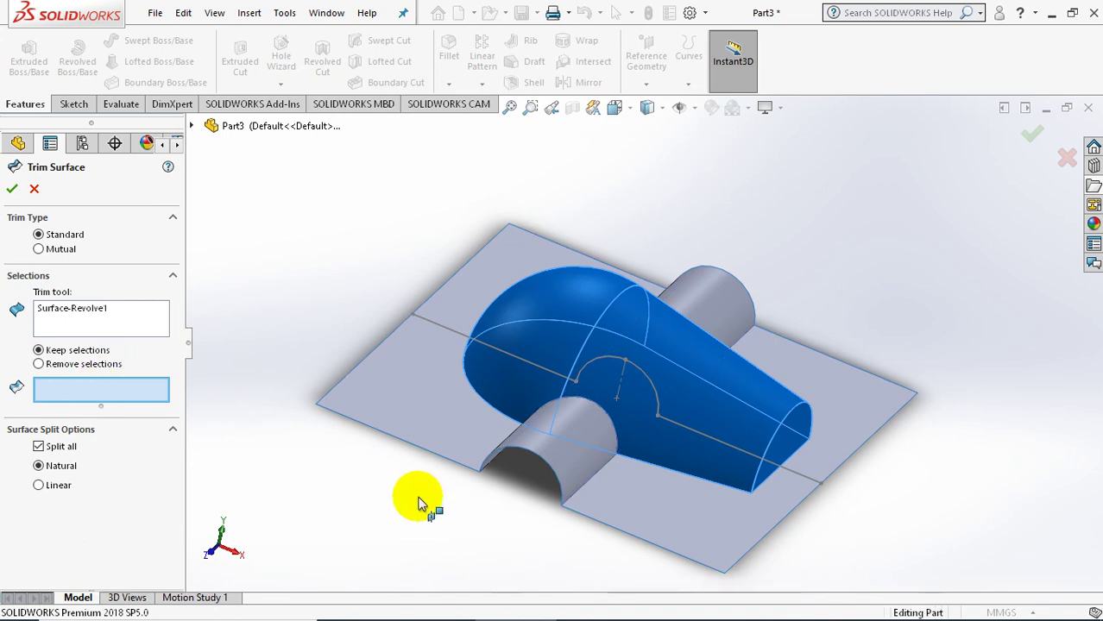
middle_drag(420, 503, 428, 339)
click(425, 343)
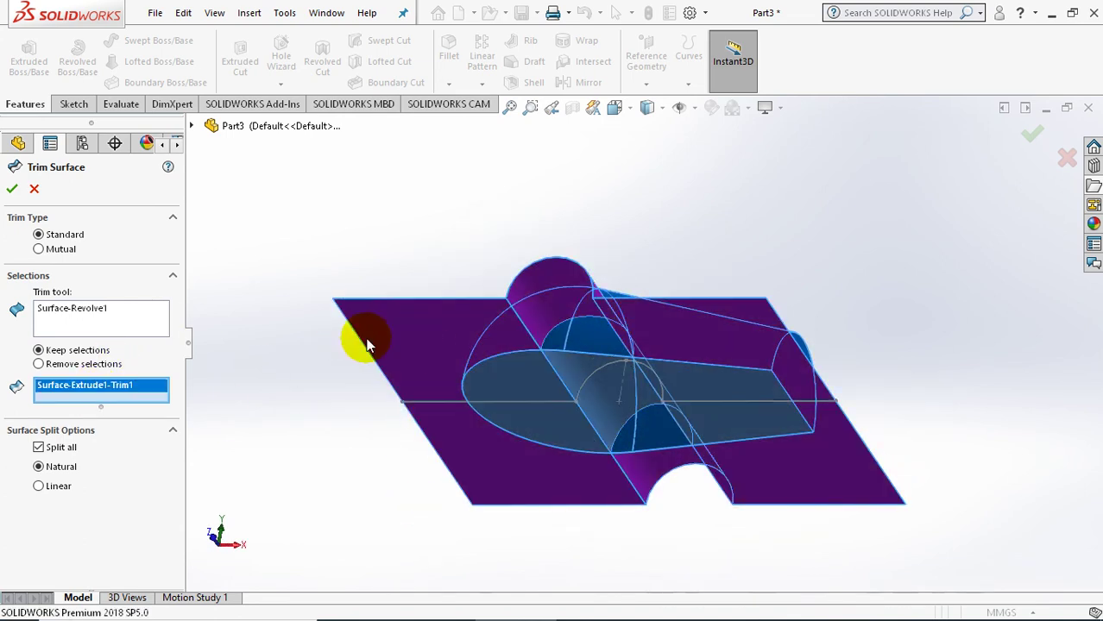
click(10, 191)
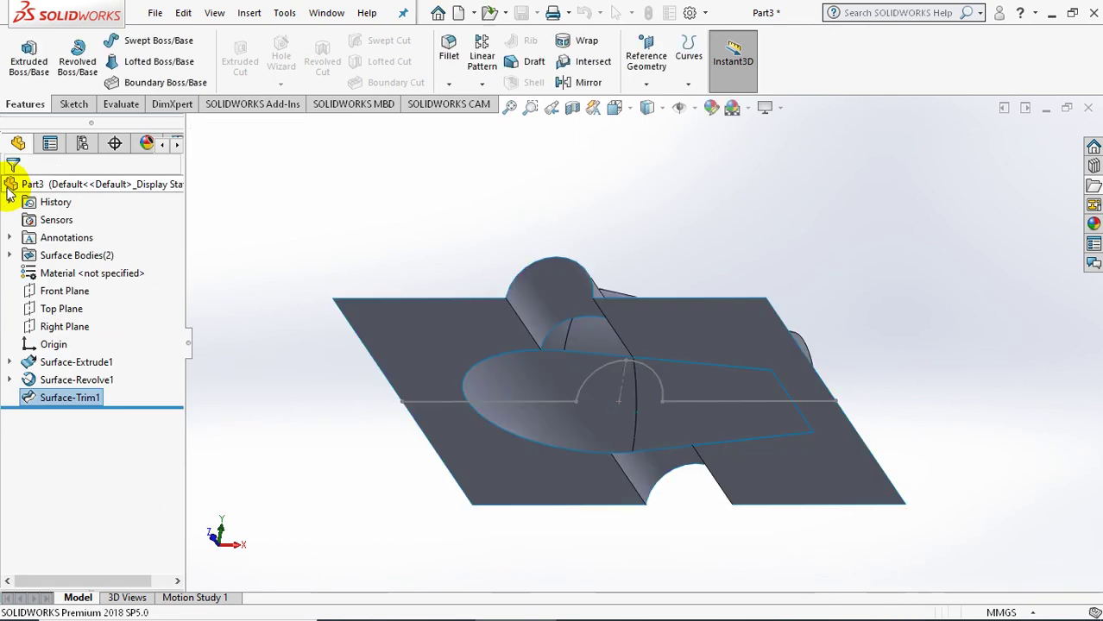
- Trim Surface-Revolve1 using Surface-Trim1 as the tool, keeping the bump portion
mouse_move(474, 252)
middle_down()
mouse_move(439, 443)
mouse_move(539, 224)
mouse_move(561, 135)
mouse_move(650, 227)
mouse_move(601, 234)
mouse_move(524, 278)
middle_up()
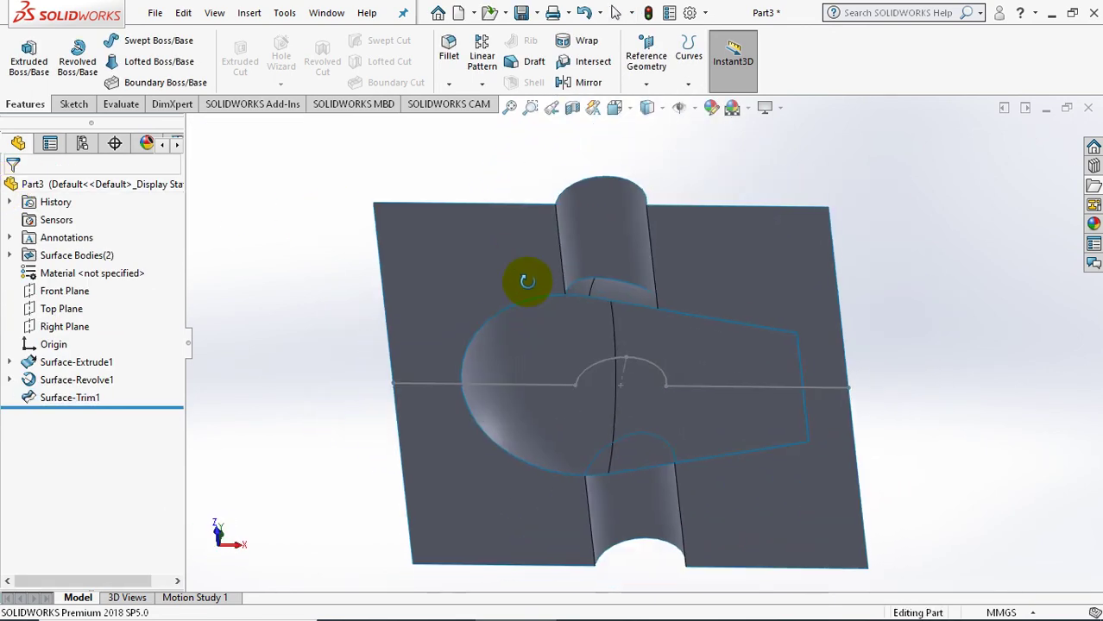
click(249, 13)
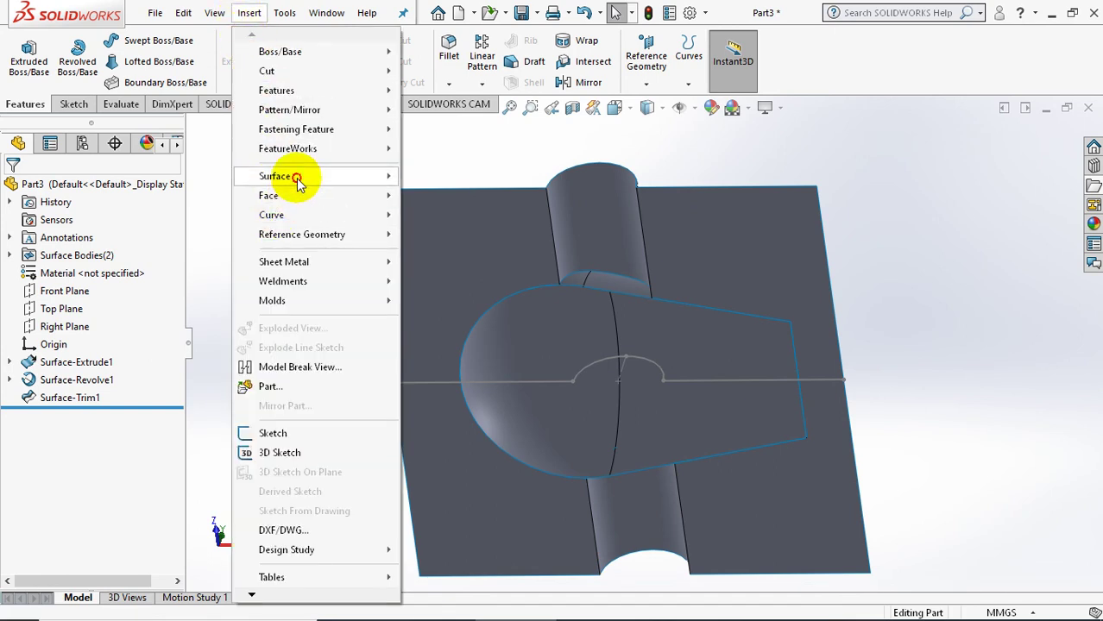
mouse_move(274, 176)
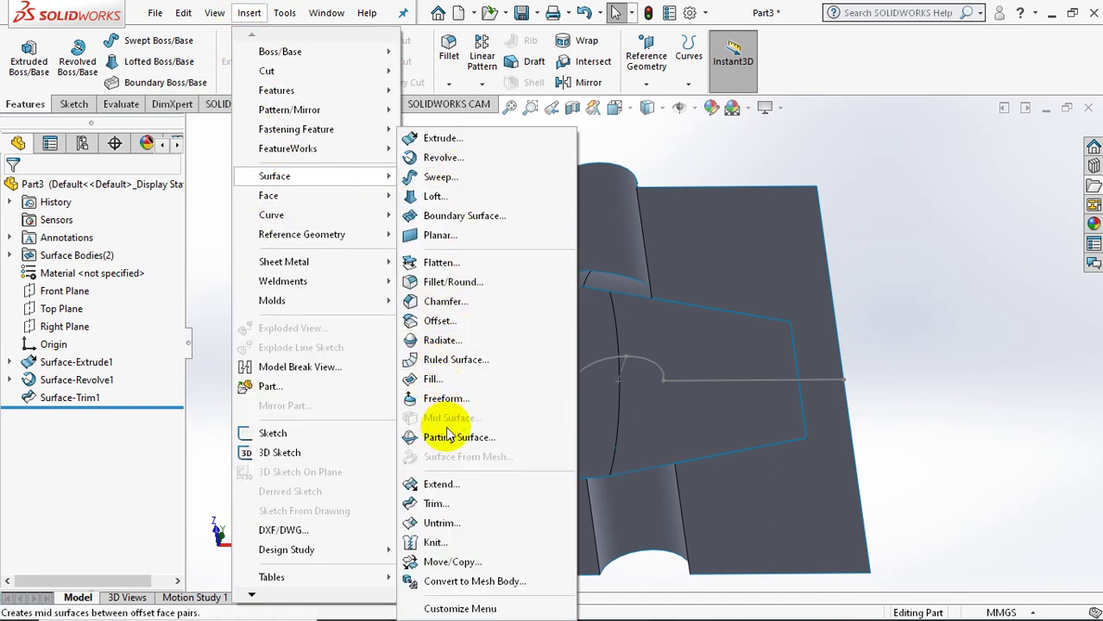
click(439, 502)
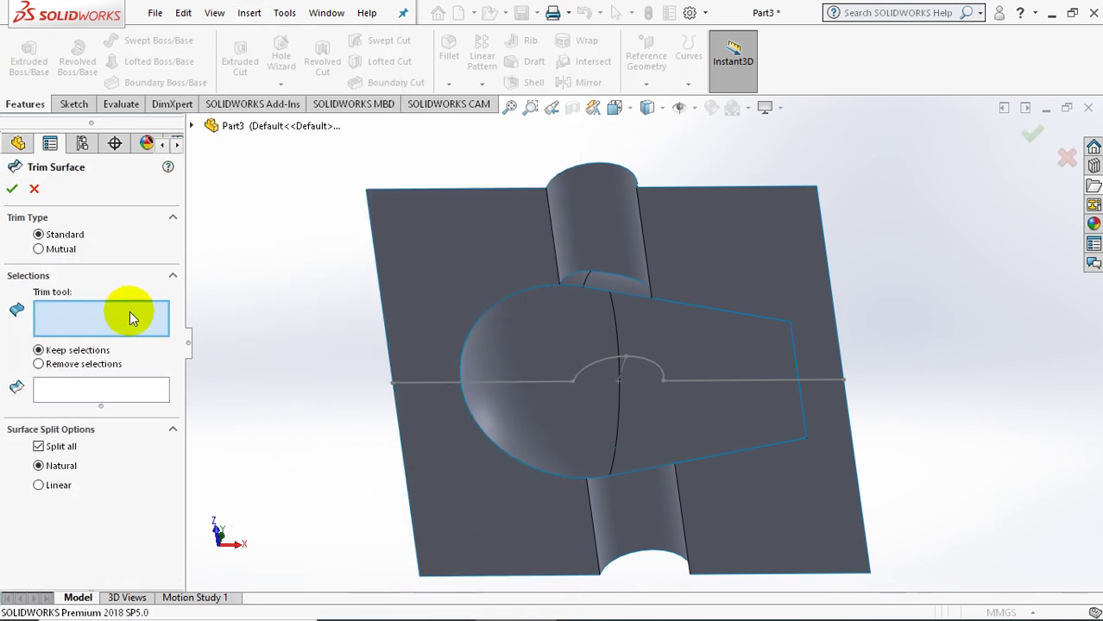
click(578, 208)
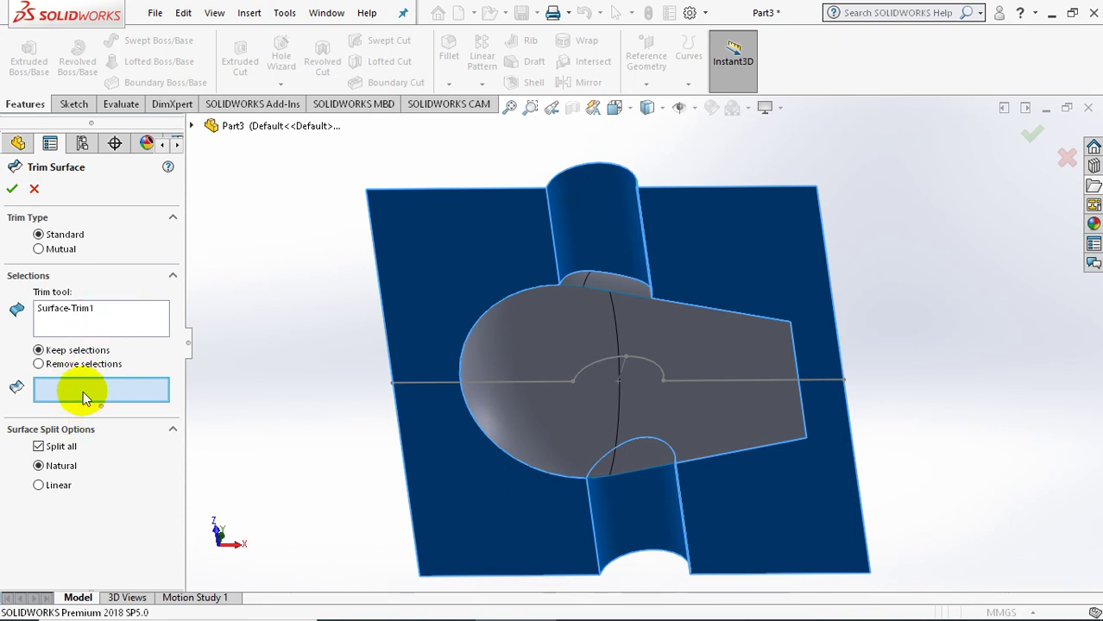
click(574, 358)
click(10, 190)
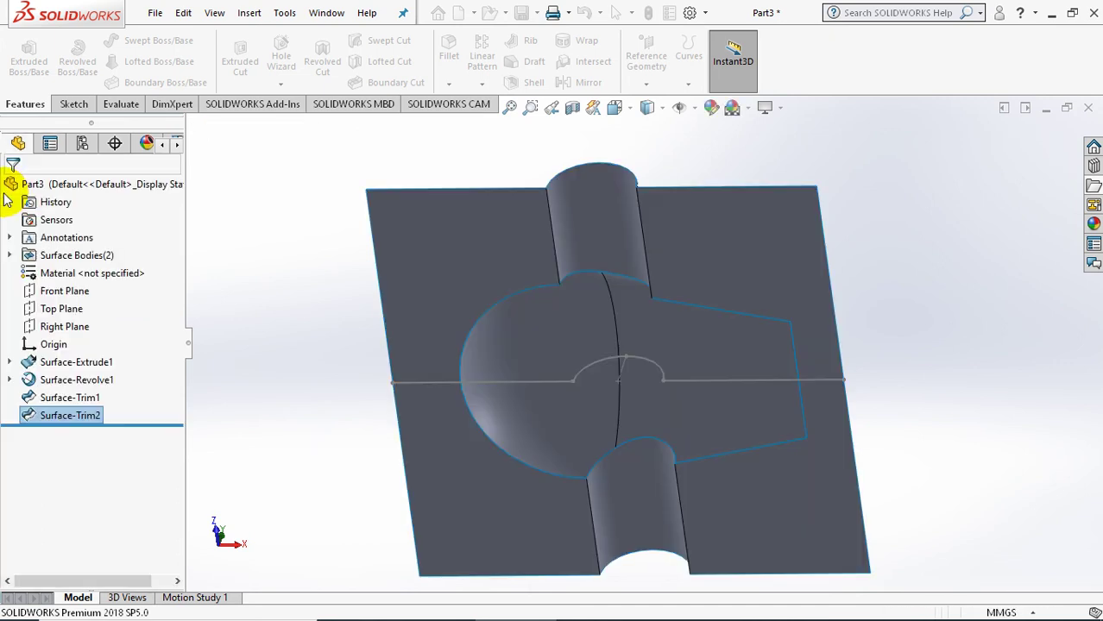
mouse_move(388, 380)
middle_down()
mouse_move(402, 244)
mouse_move(401, 492)
mouse_move(499, 311)
mouse_move(553, 411)
mouse_move(365, 197)
middle_up()
- Knit Surface-Trim1 and Surface-Trim2 together into one surface body
click(364, 197)
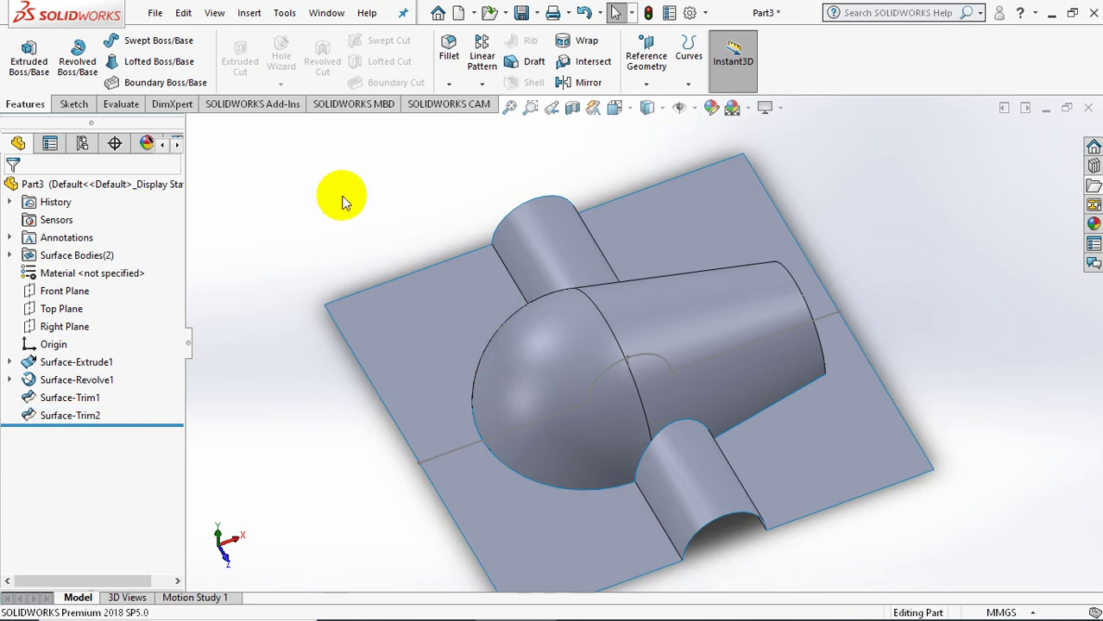
click(250, 12)
mouse_move(274, 176)
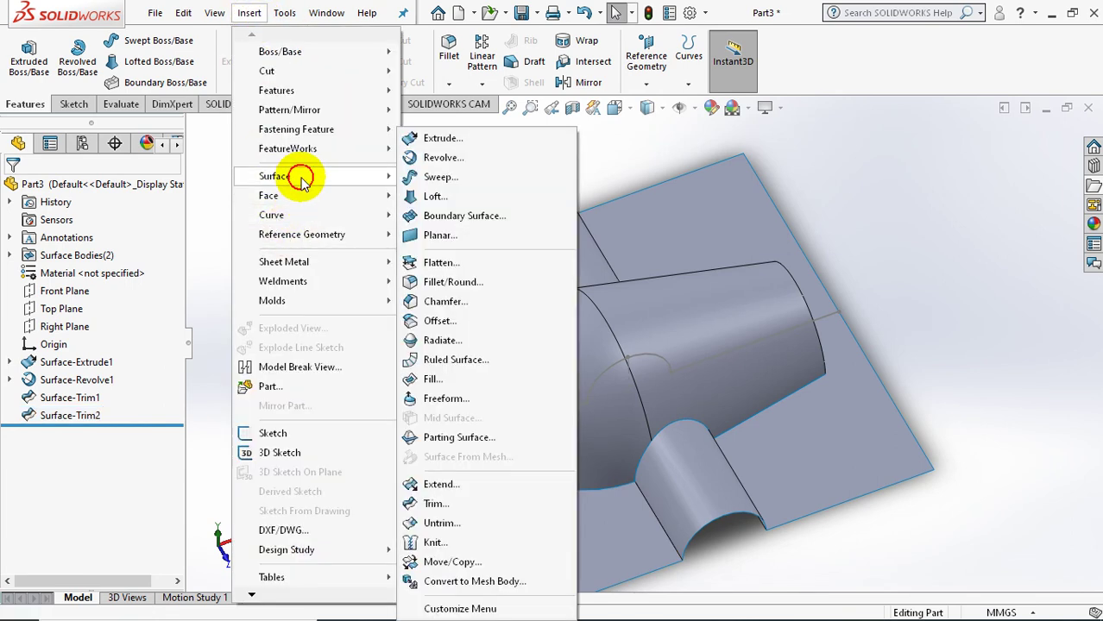
click(452, 543)
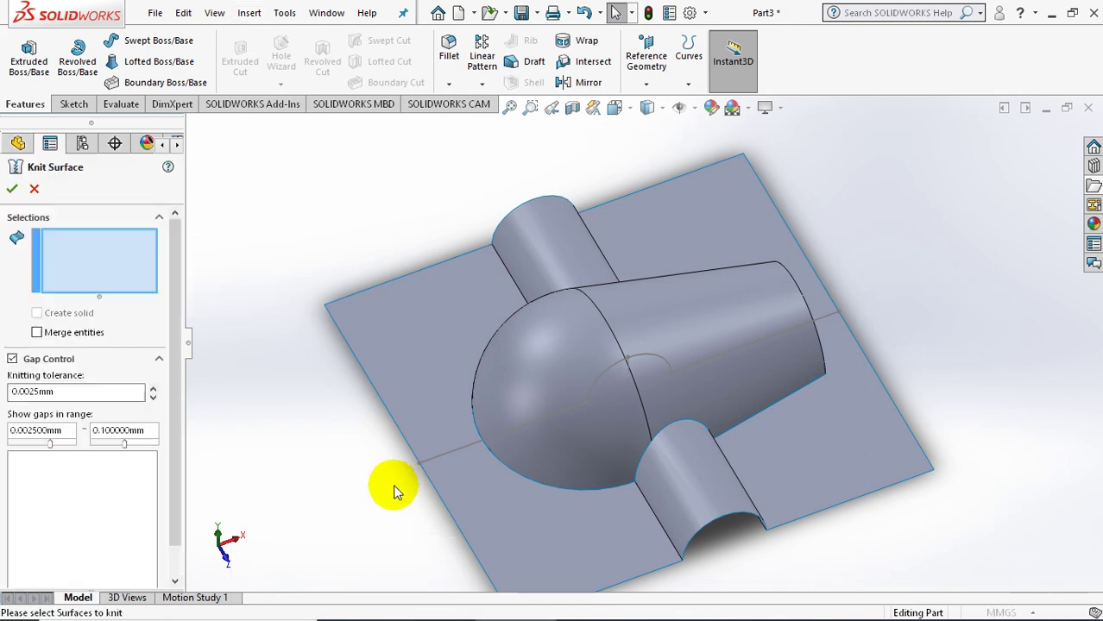
click(457, 374)
click(525, 369)
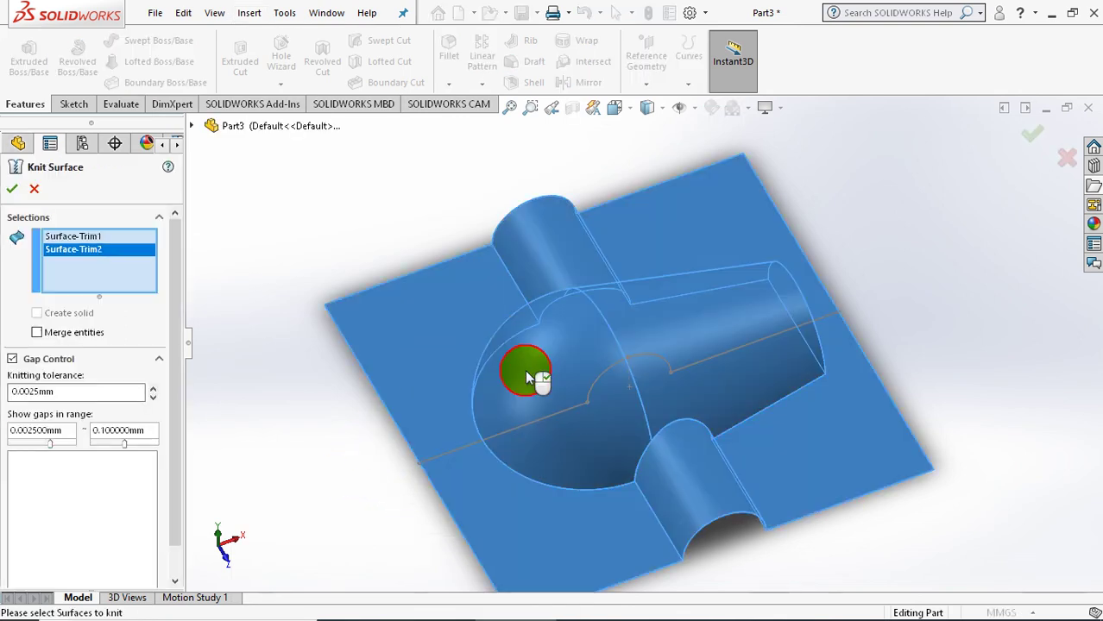
click(13, 189)
mouse_move(570, 466)
middle_down()
mouse_move(586, 402)
mouse_move(552, 507)
mouse_move(628, 458)
mouse_move(638, 197)
mouse_move(625, 217)
mouse_move(658, 433)
mouse_move(624, 273)
middle_up()
- Start a 5 mm surface fillet on the near and far channel faces
click(250, 14)
mouse_move(269, 195)
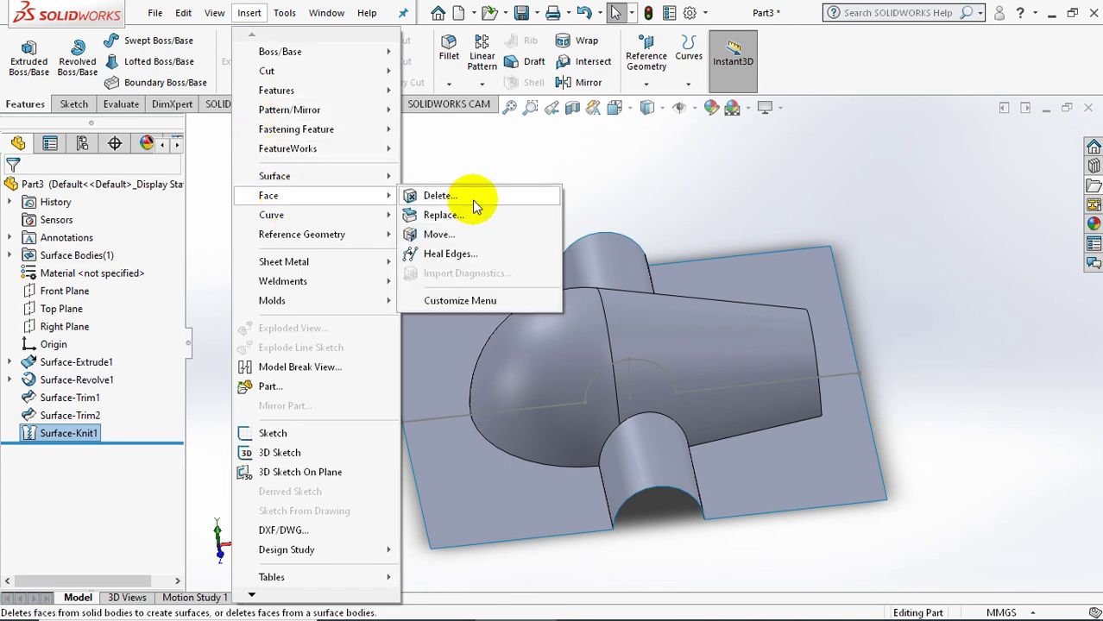
click(346, 173)
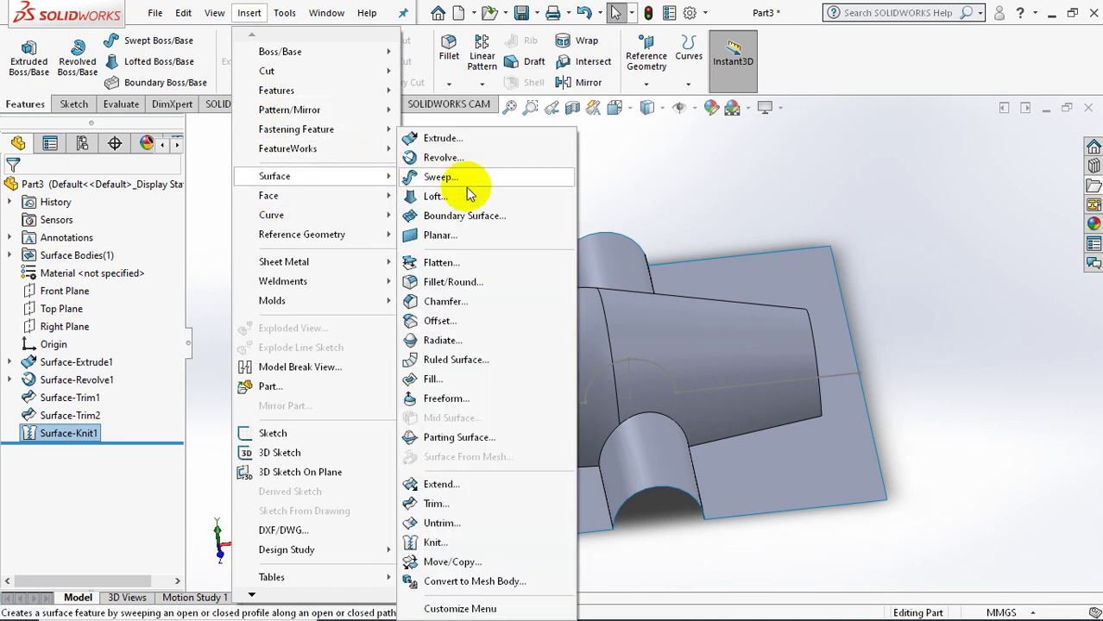
click(455, 283)
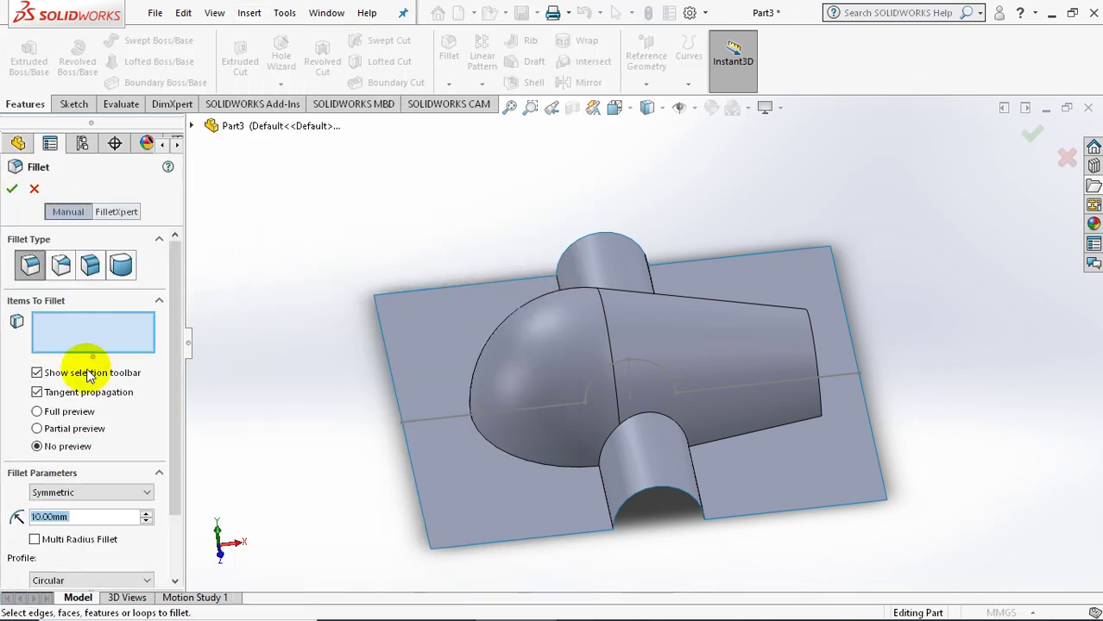
text(5)
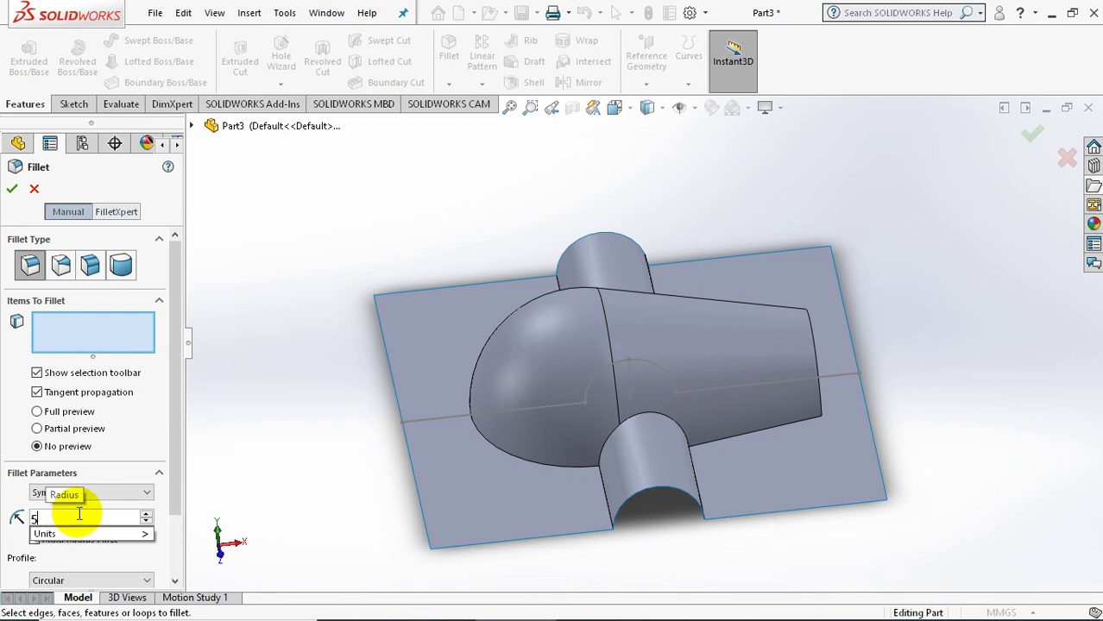
click(669, 461)
click(602, 252)
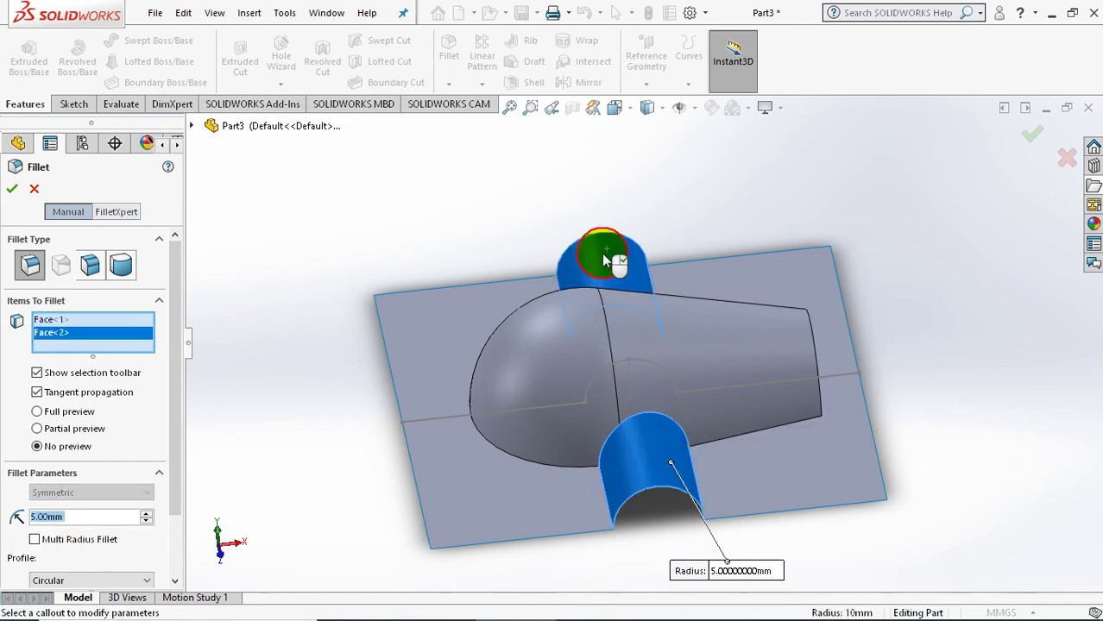
- Add the sheet face, dome face and both taper base edges, then apply the fillet
click(474, 478)
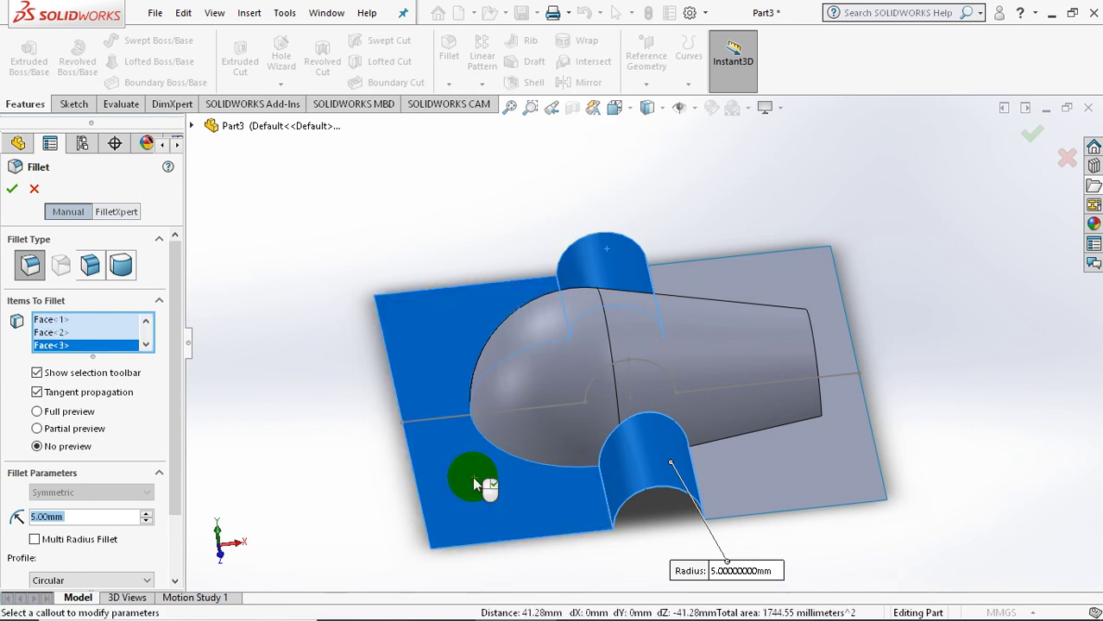
click(522, 394)
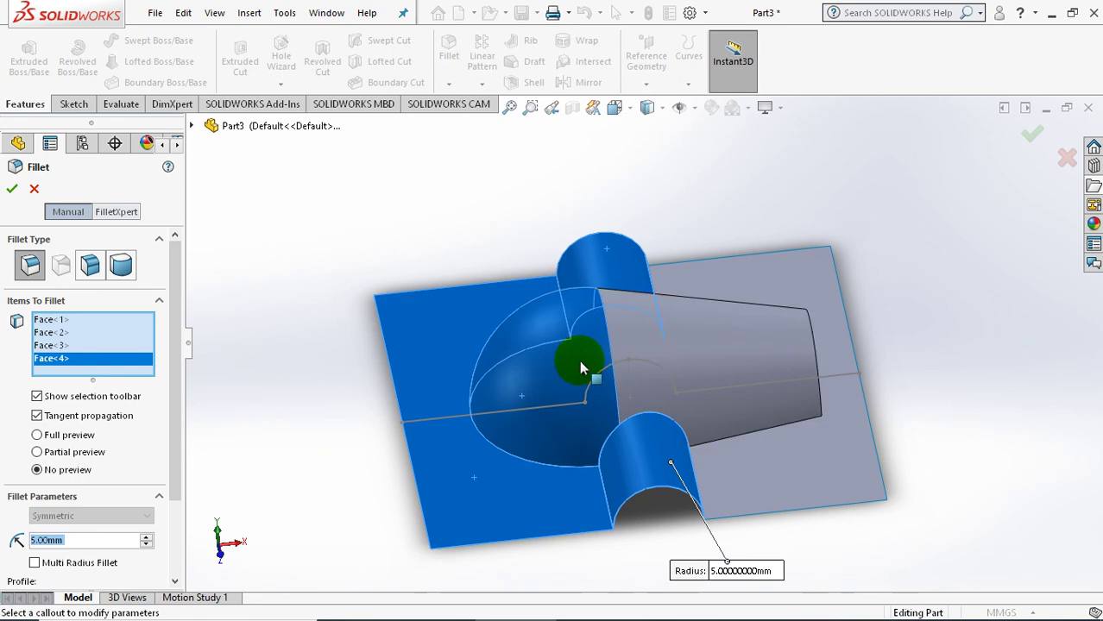
mouse_move(574, 406)
middle_down()
mouse_move(537, 436)
mouse_move(668, 442)
middle_up()
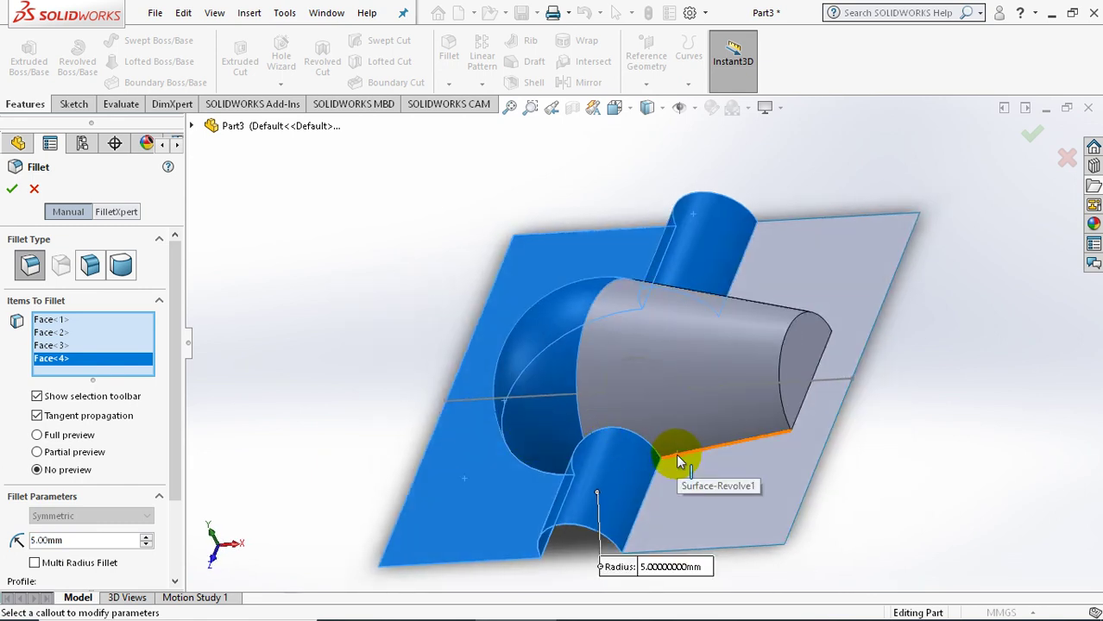
click(676, 454)
mouse_move(873, 283)
middle_down()
mouse_move(832, 370)
mouse_move(771, 367)
middle_up()
click(769, 357)
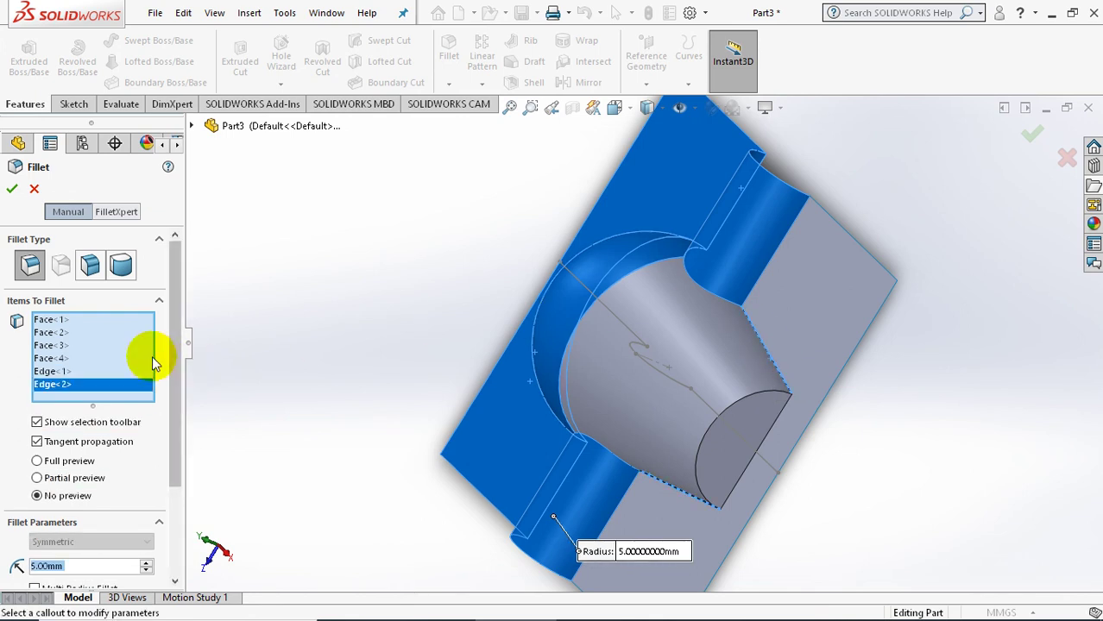
click(12, 188)
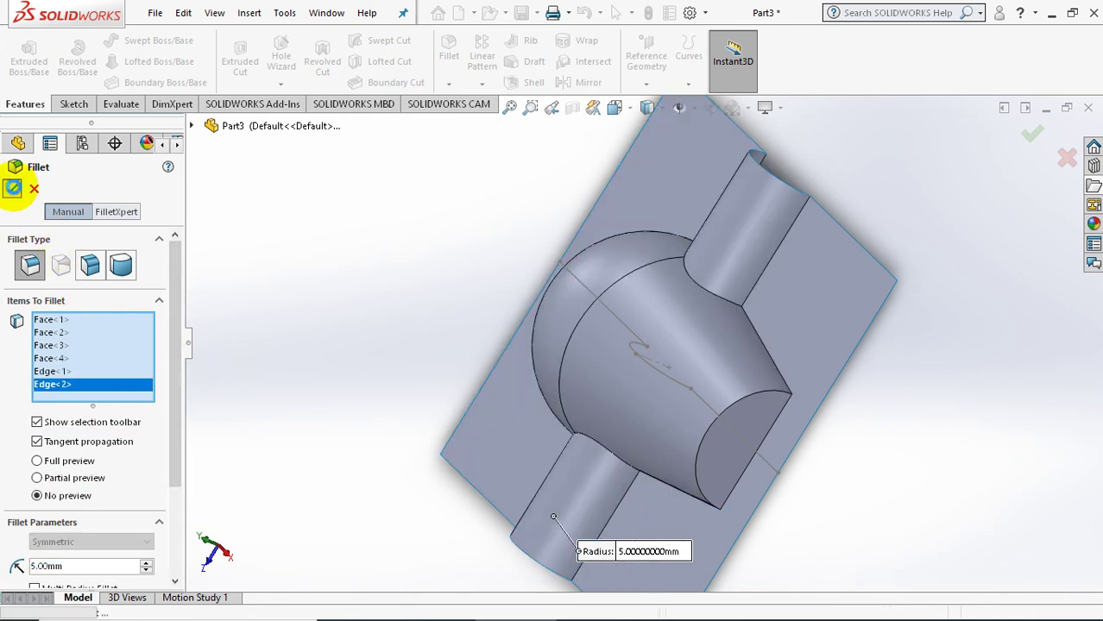
mouse_move(364, 401)
middle_down()
mouse_move(473, 320)
mouse_move(456, 315)
mouse_move(480, 358)
middle_up()
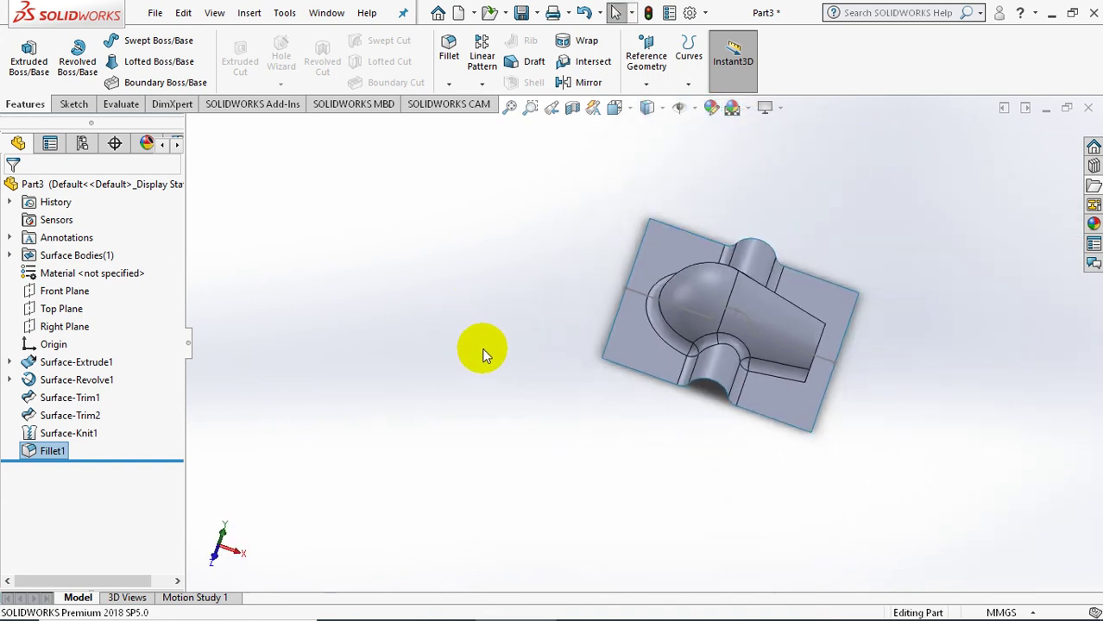